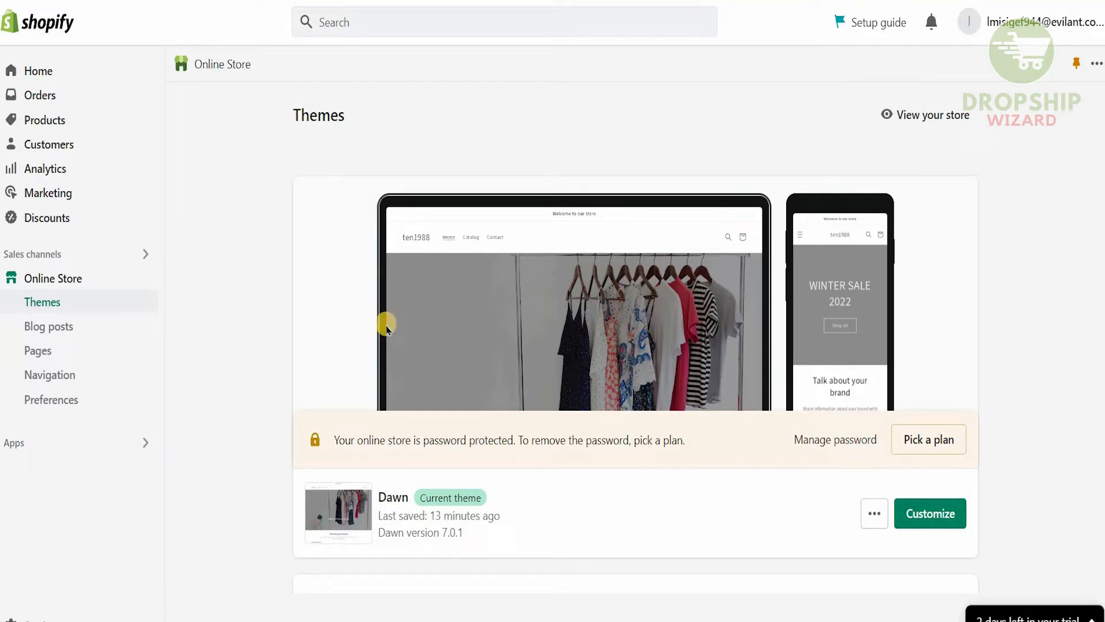
Step: Examine the current theme, the theme library and the popular free themes on the Themes page
scroll(390, 372, "down", 2)
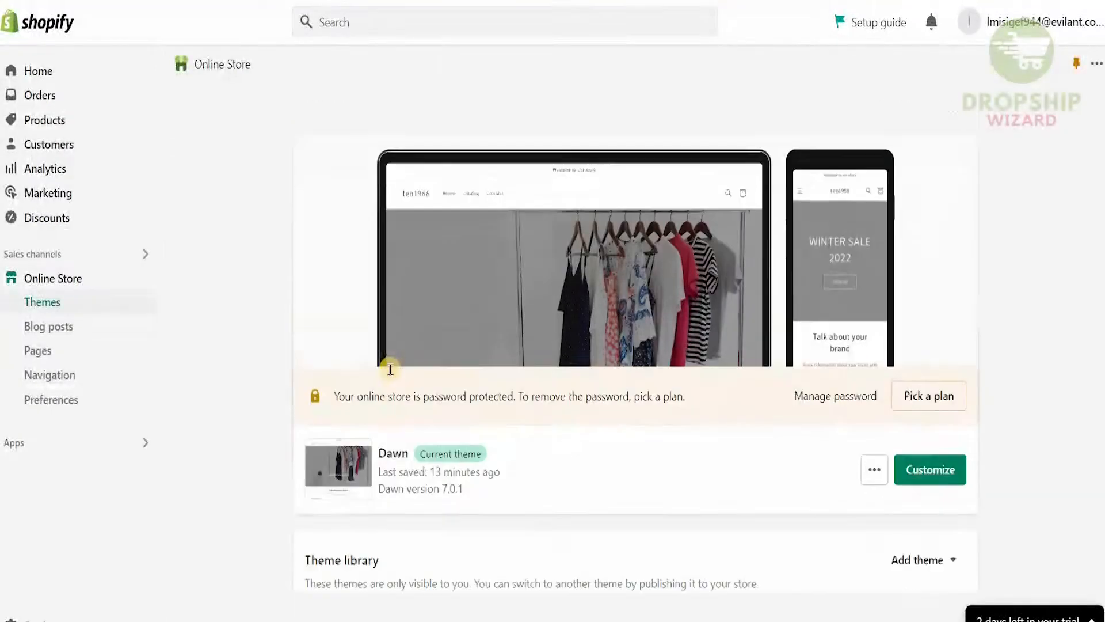
scroll(461, 385, "down", 3)
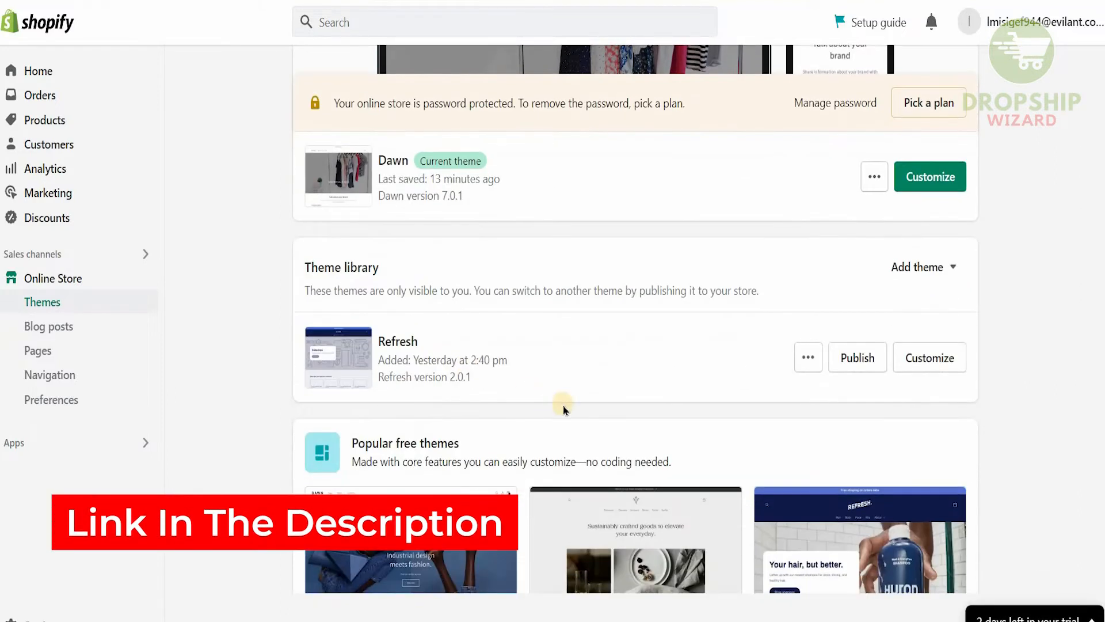
scroll(563, 409, "down", 6)
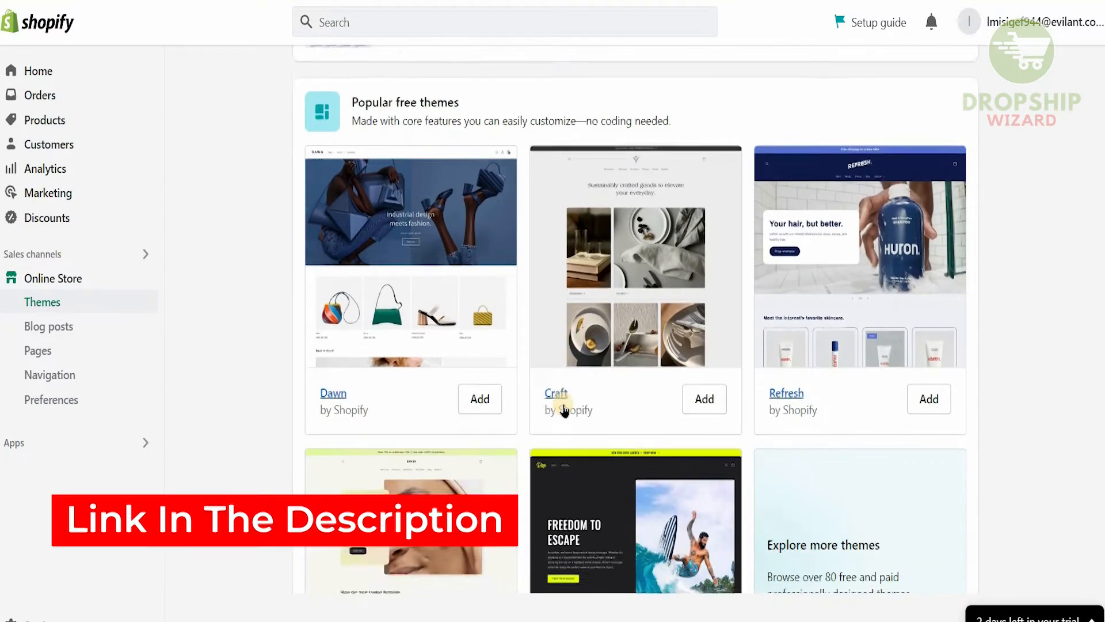
scroll(563, 408, "down", 2)
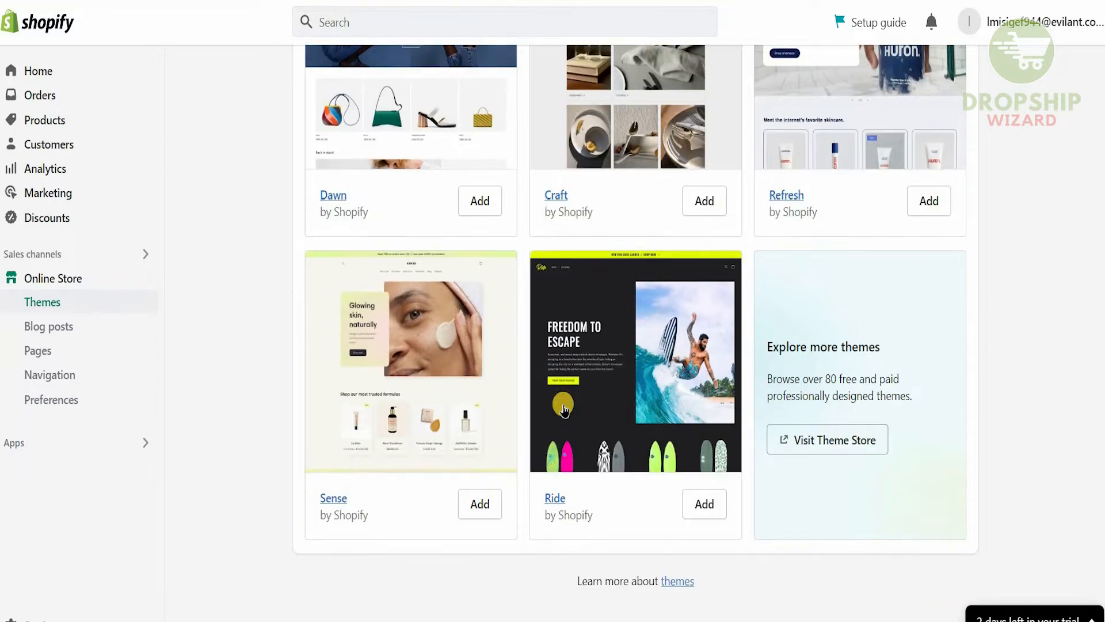
scroll(564, 409, "up", 7)
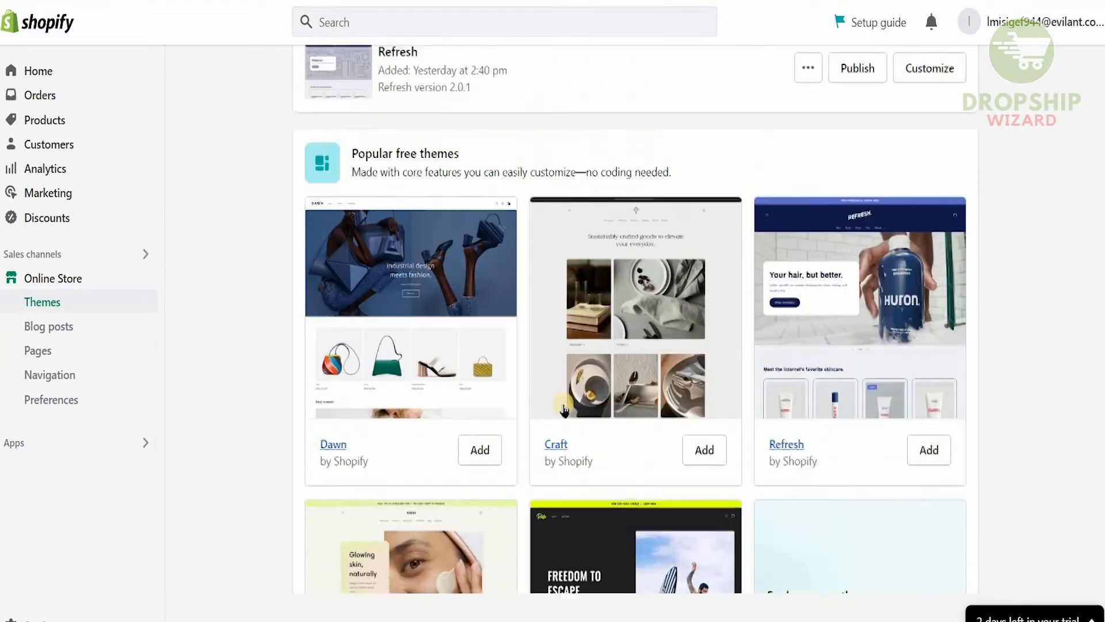
scroll(563, 407, "up", 5)
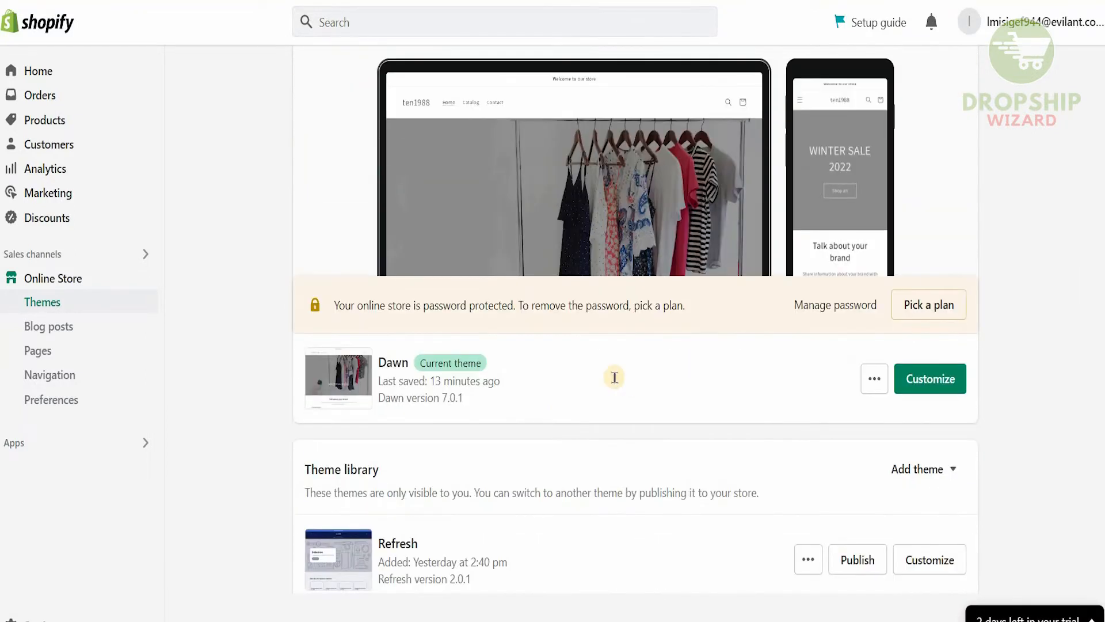
scroll(476, 140, "up", 1)
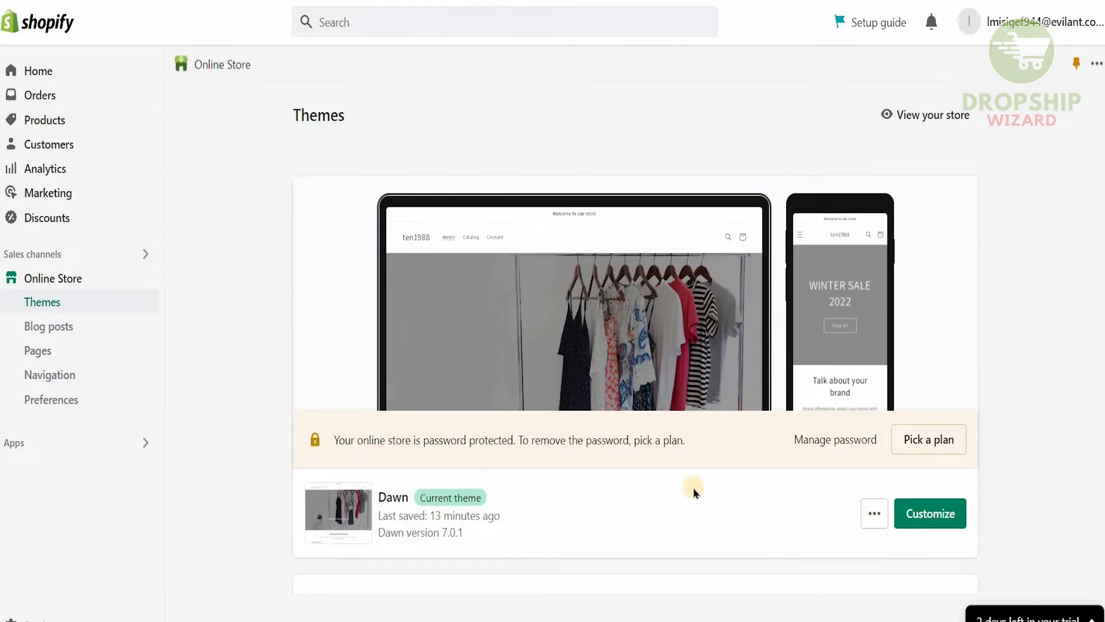
scroll(692, 488, "down", 1)
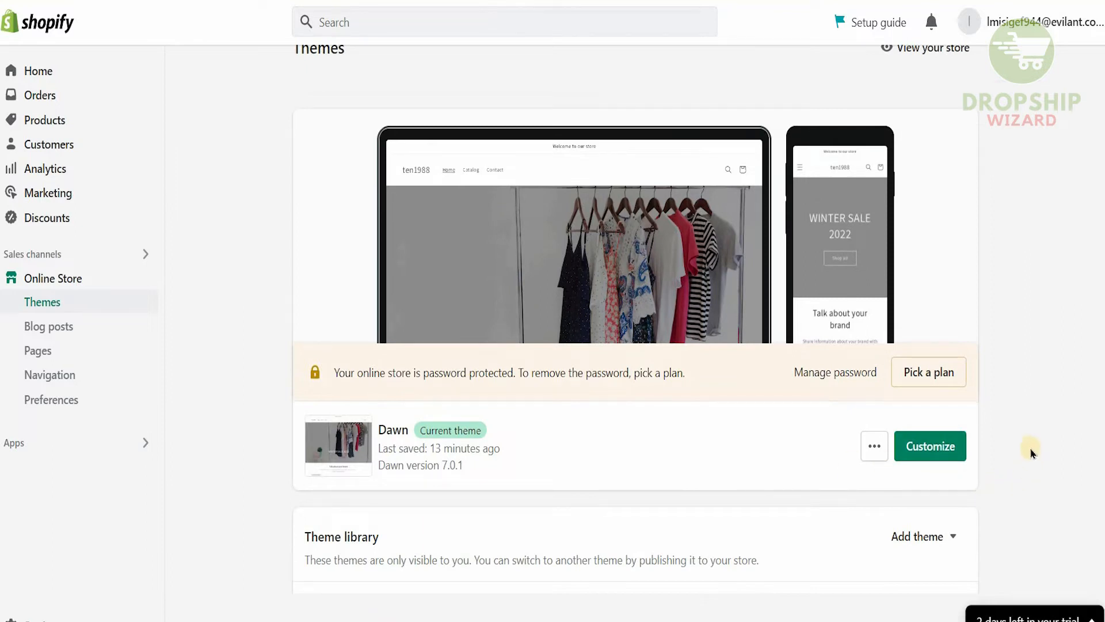
scroll(1031, 453, "down", 5)
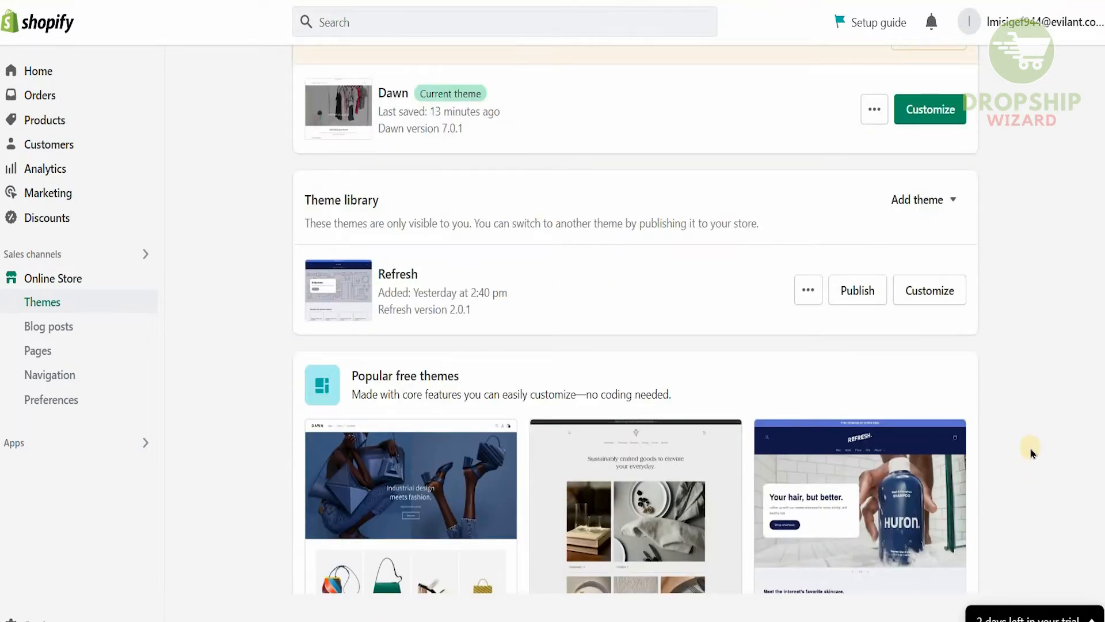
scroll(1031, 453, "down", 3)
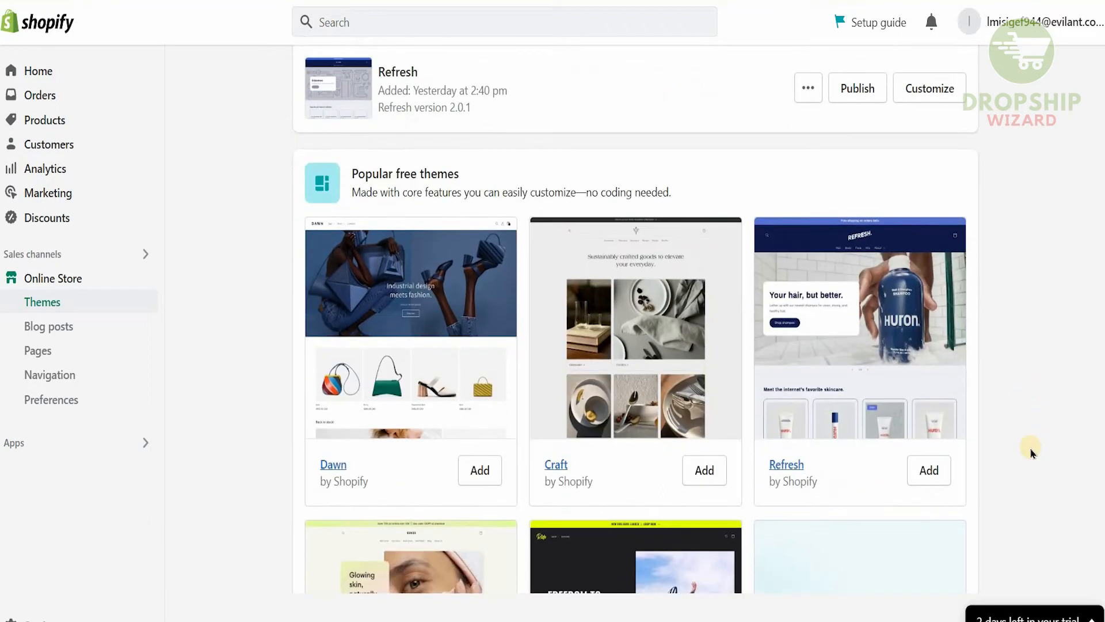
scroll(1031, 452, "down", 3)
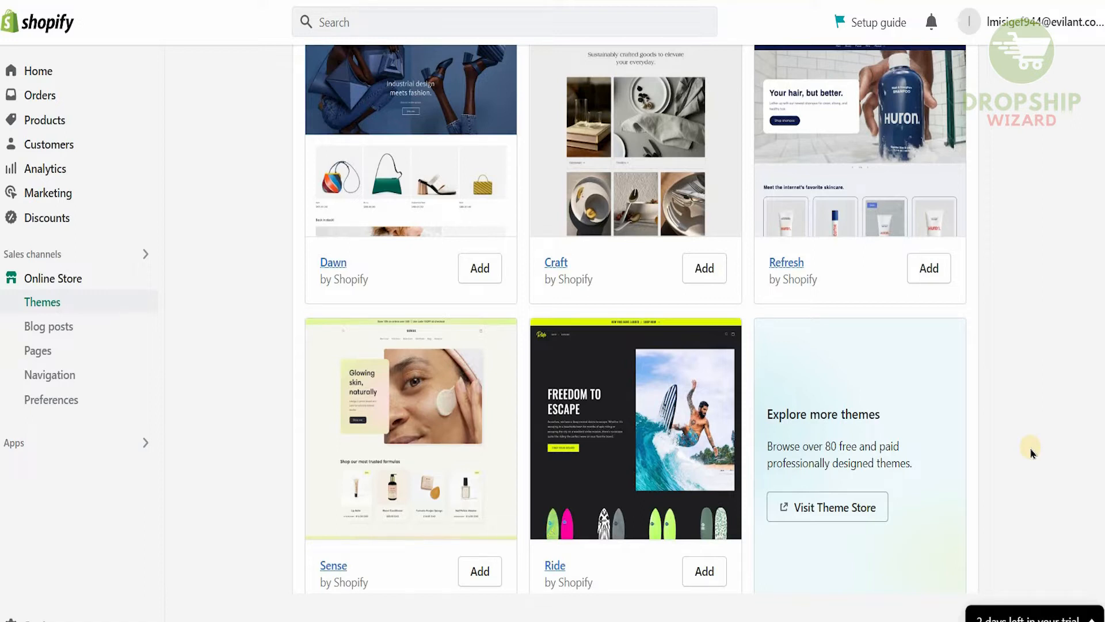
scroll(1031, 453, "up", 1)
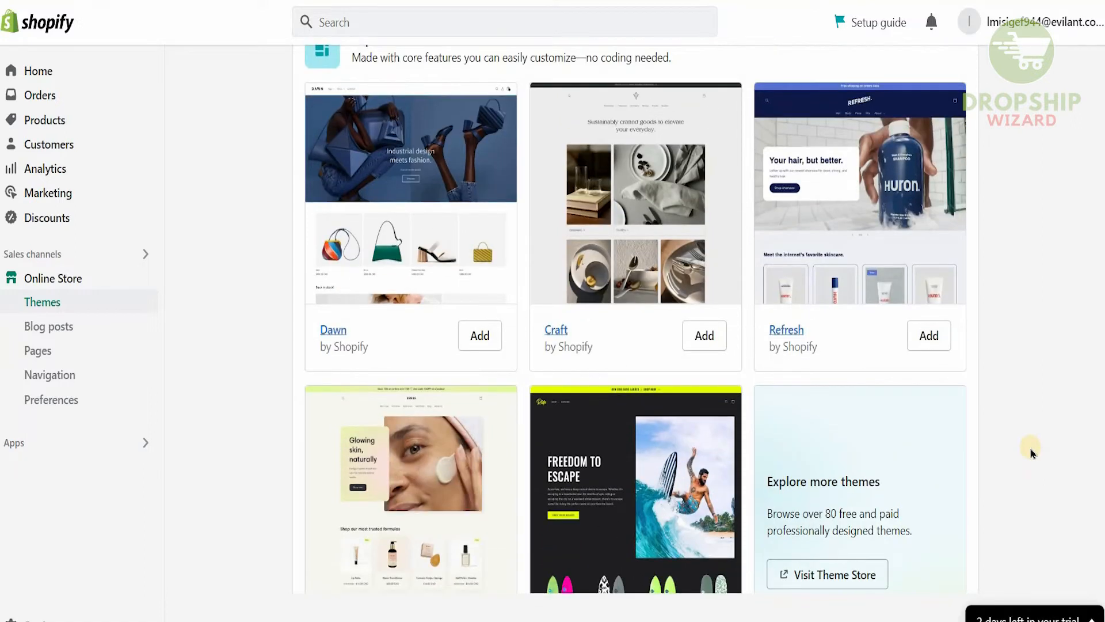
scroll(1030, 453, "up", 1)
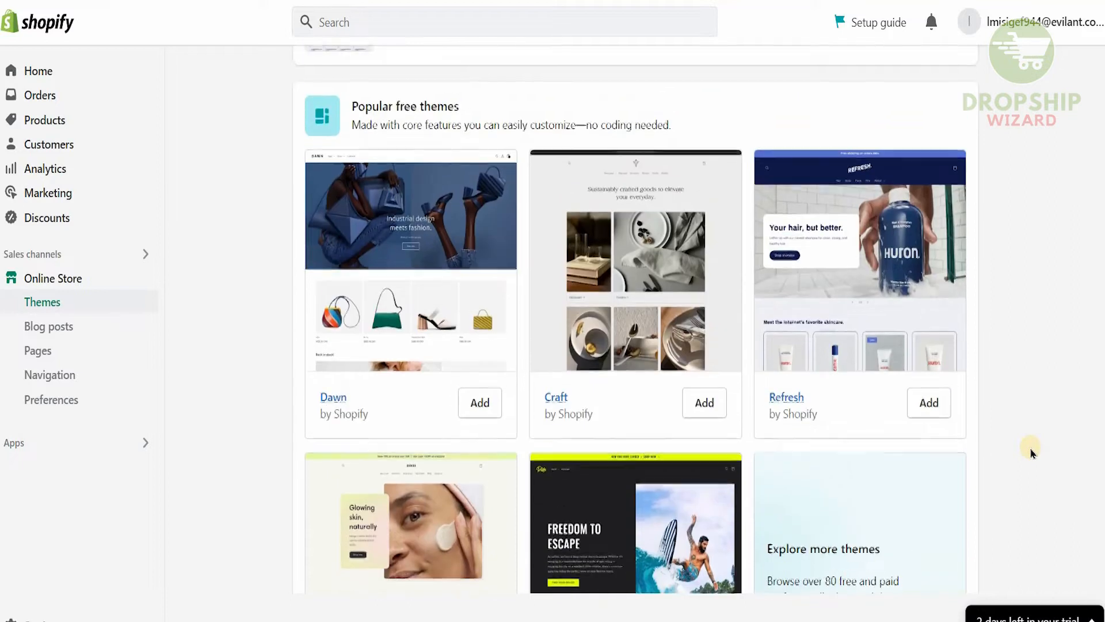
scroll(1030, 453, "up", 1)
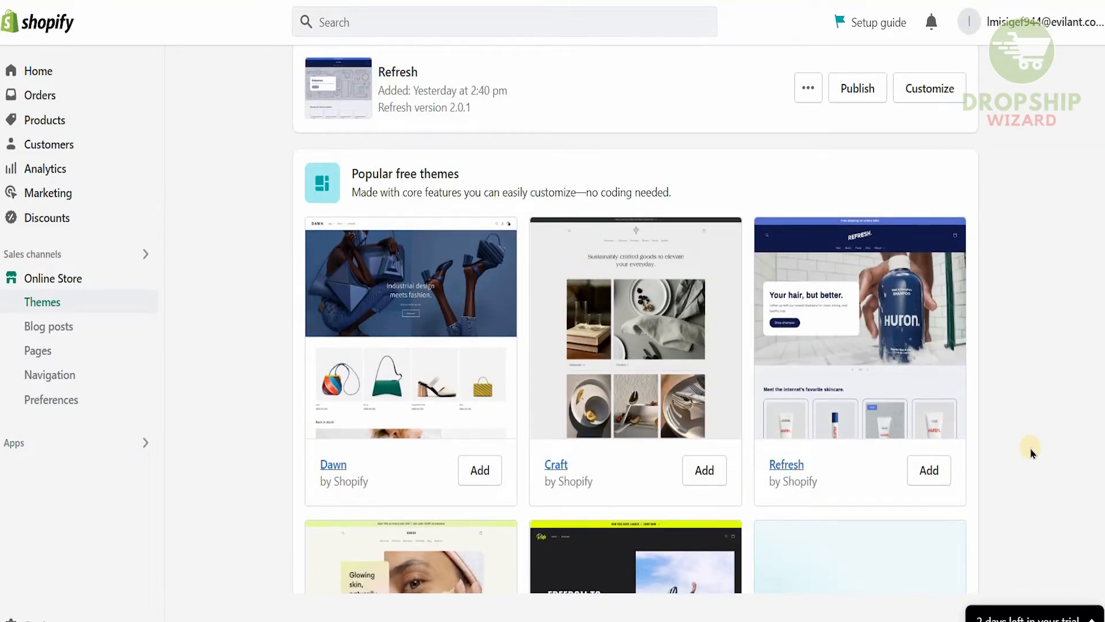
scroll(1030, 453, "up", 1)
scroll(1030, 453, "up", 1)
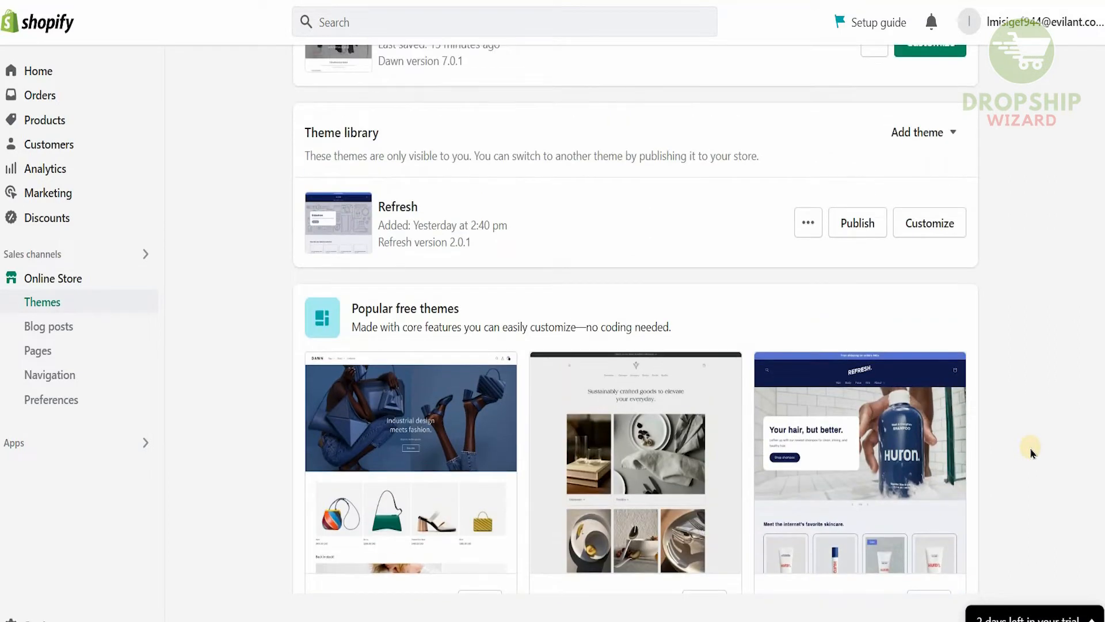
scroll(1031, 453, "up", 1)
scroll(1031, 453, "up", 1)
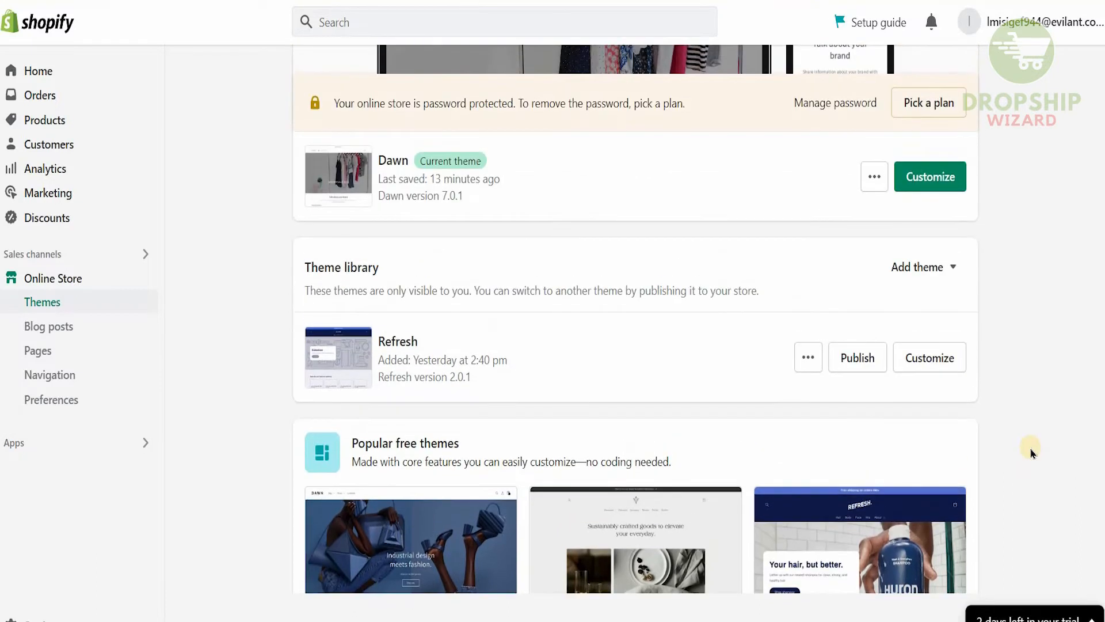
scroll(1031, 453, "down", 1)
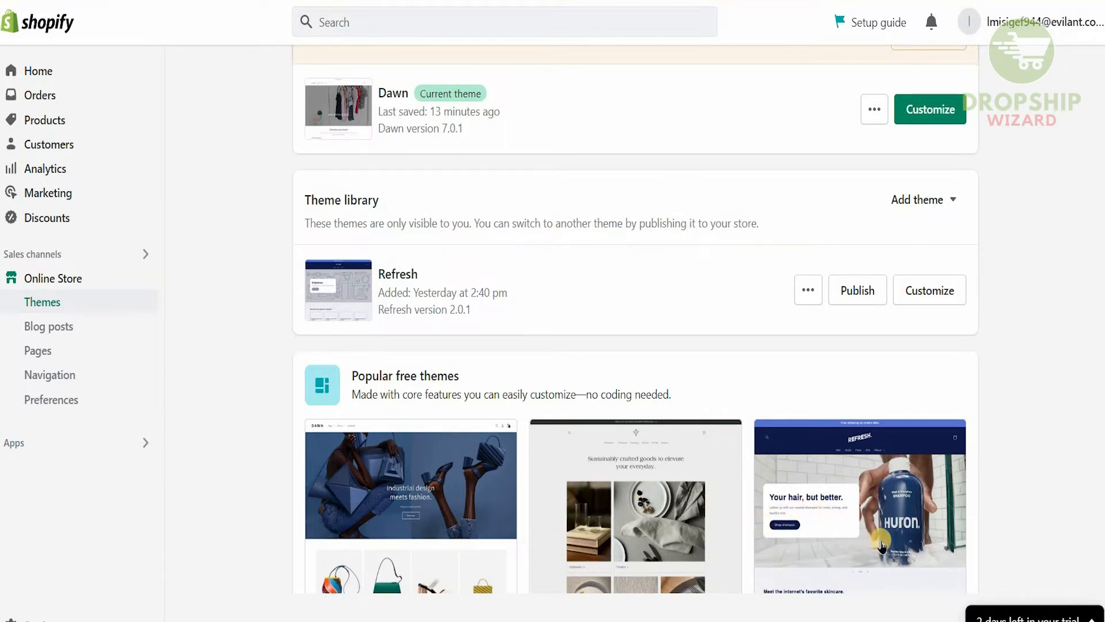
scroll(881, 544, "down", 2)
scroll(881, 544, "down", 1)
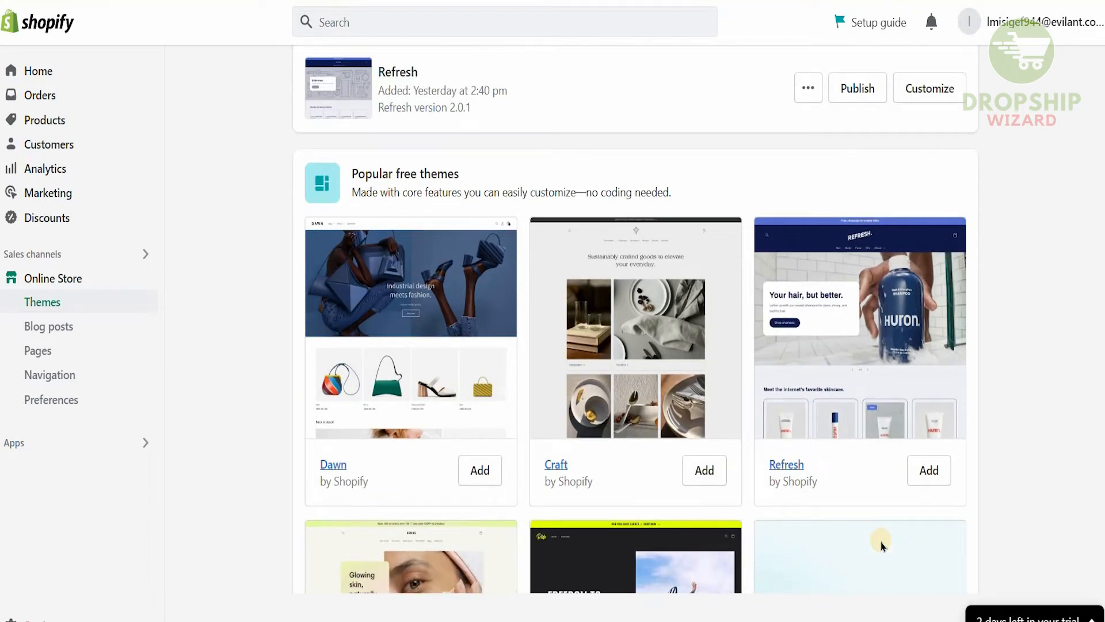
scroll(881, 544, "down", 2)
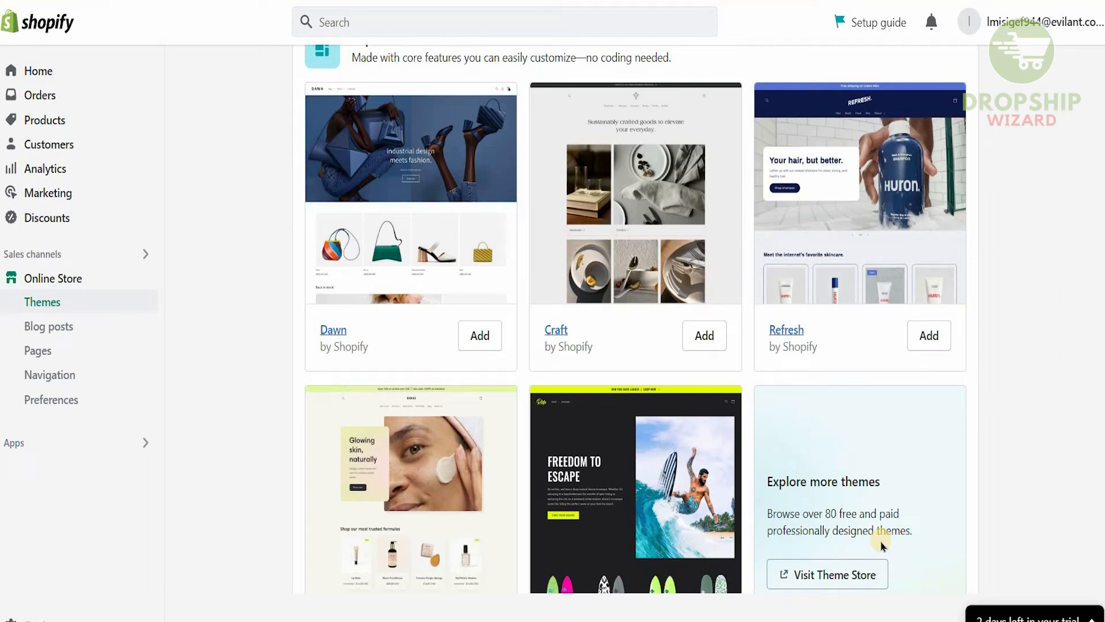
scroll(881, 544, "up", 8)
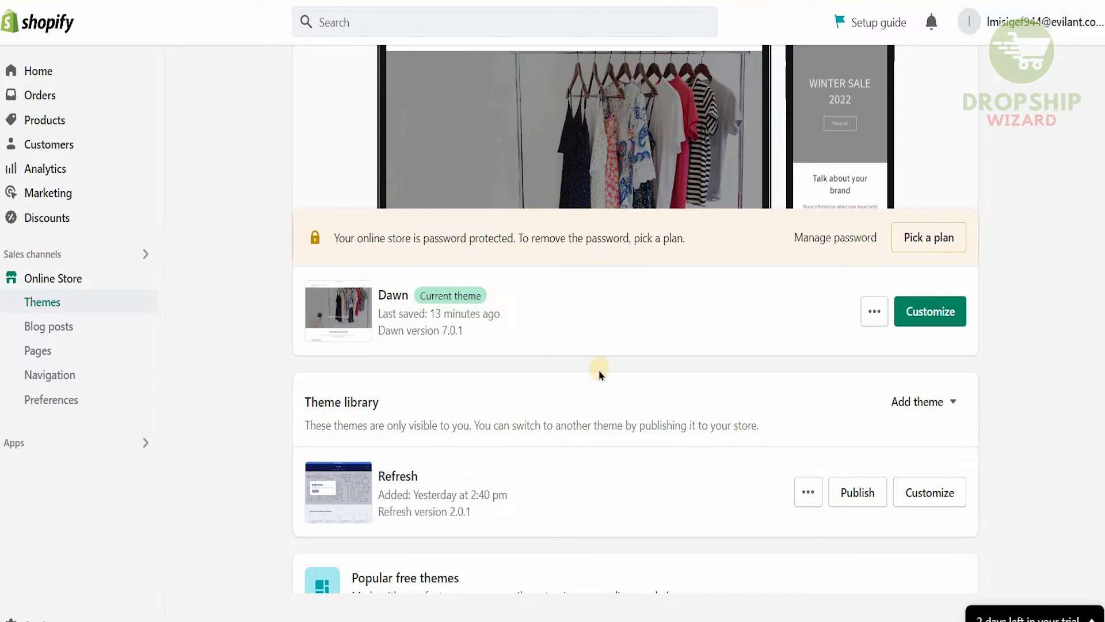
Step: Open the current Dawn theme for customization
scroll(582, 376, "down", 2)
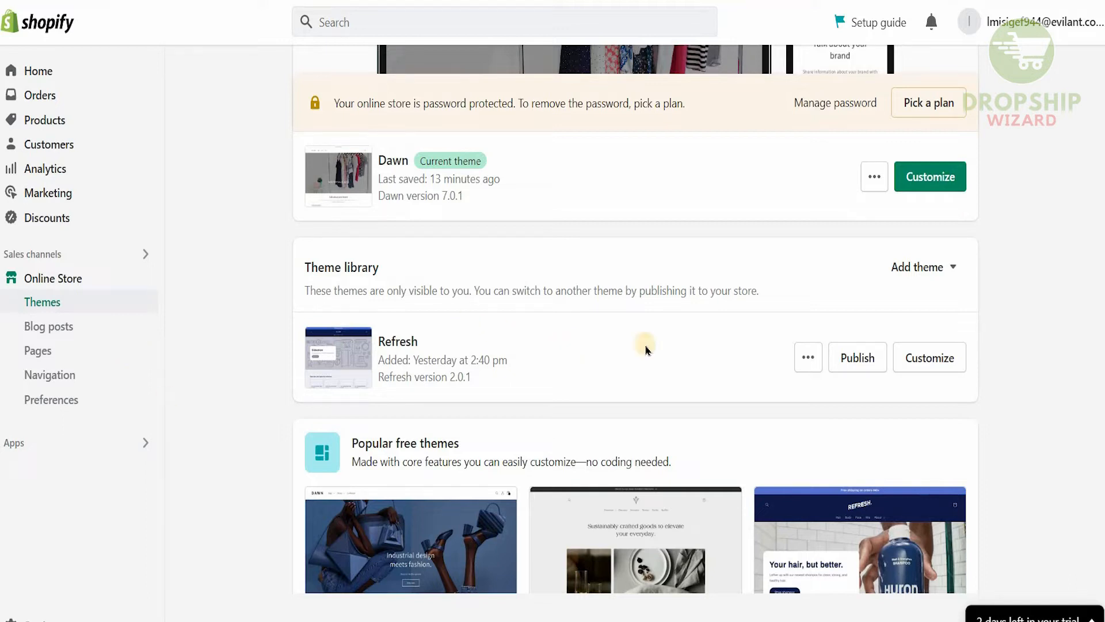
scroll(647, 345, "down", 1)
scroll(647, 346, "up", 3)
left_click(936, 311)
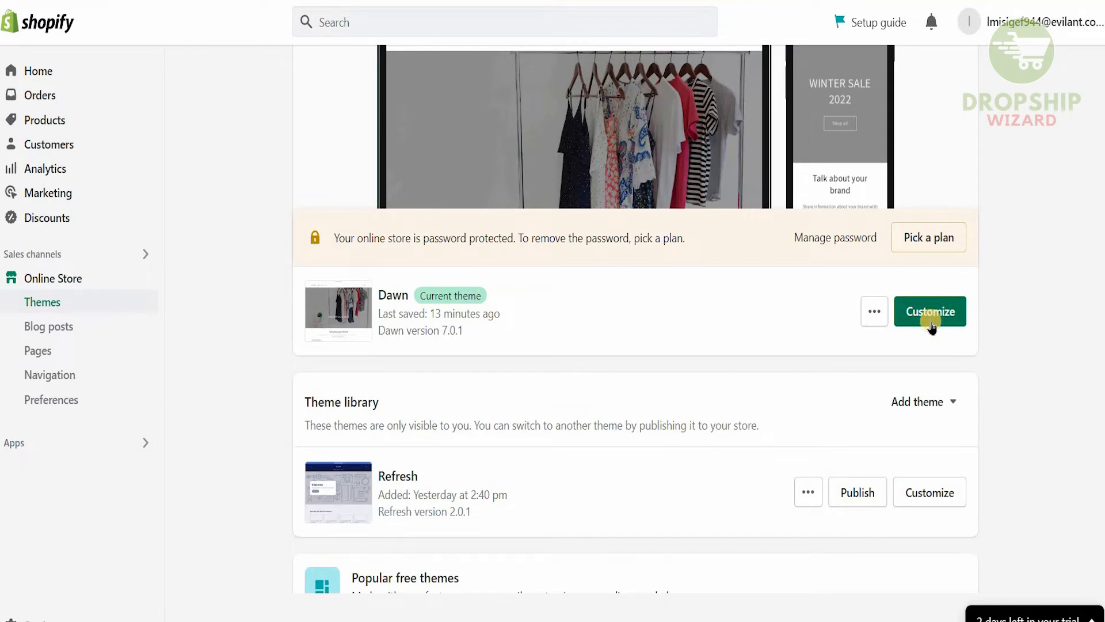
left_click(933, 326)
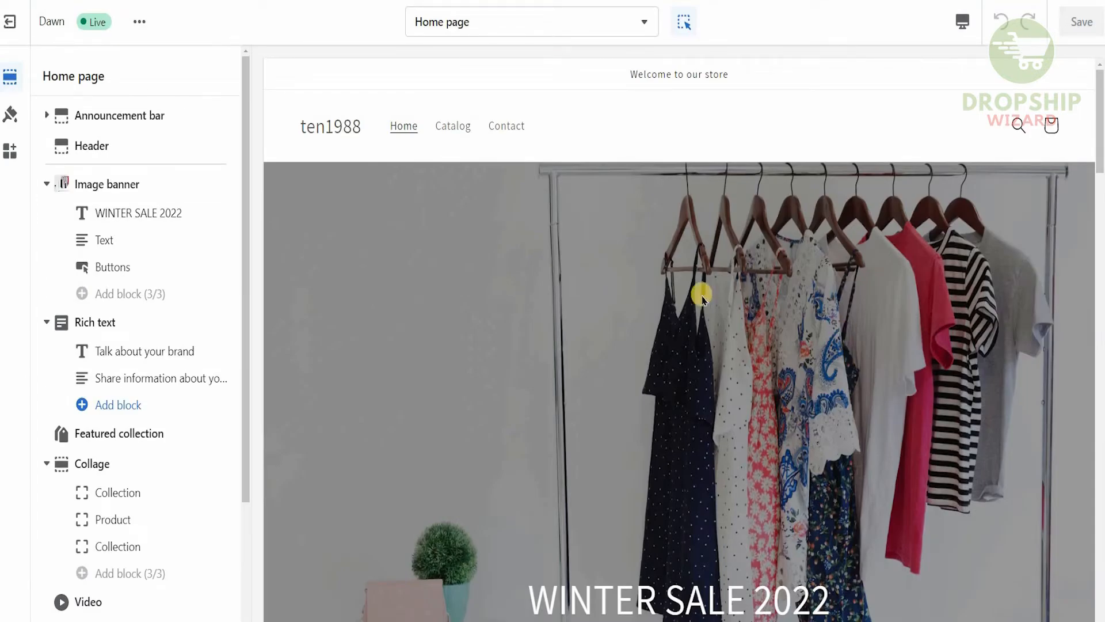
Step: Look over the home page preview, the theme settings categories and the app embeds, and return to the home page sections
scroll(696, 296, "down", 3)
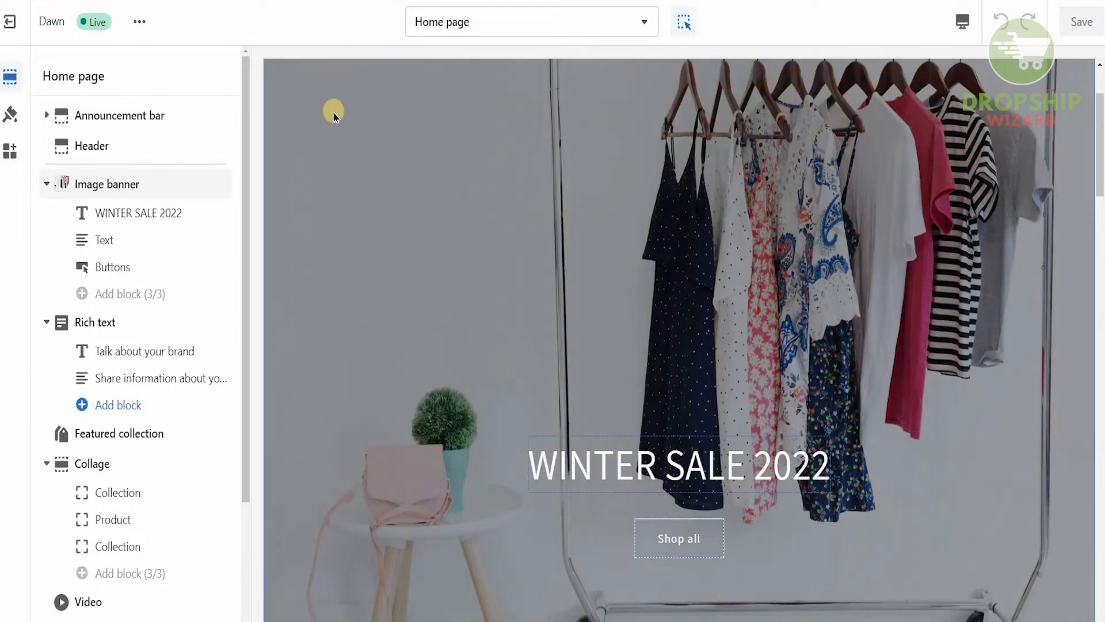
left_click(9, 115)
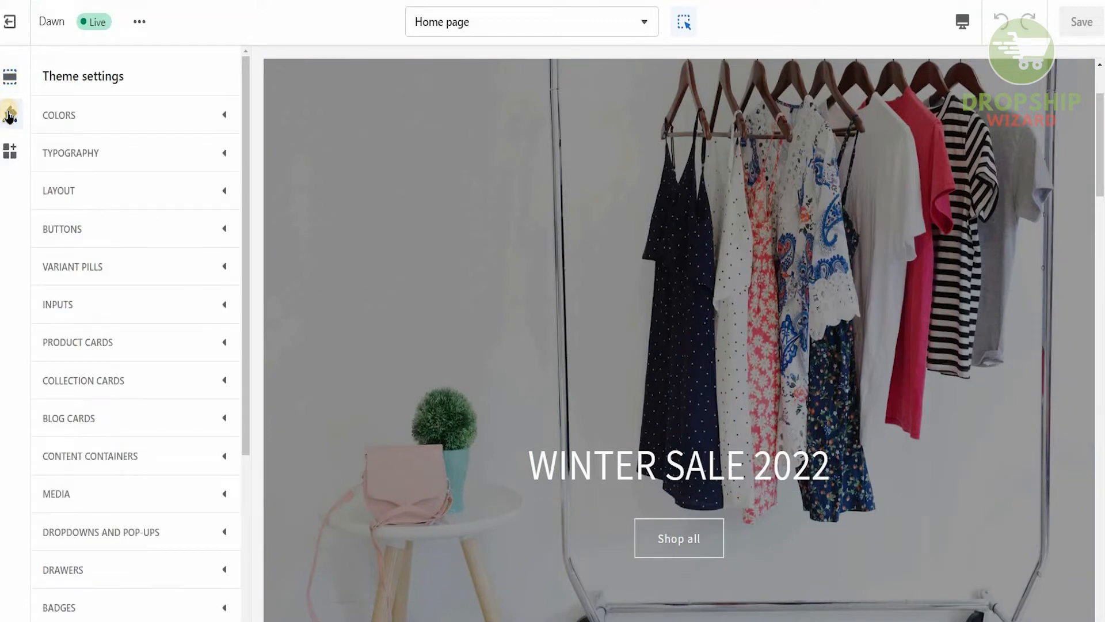
left_click(14, 151)
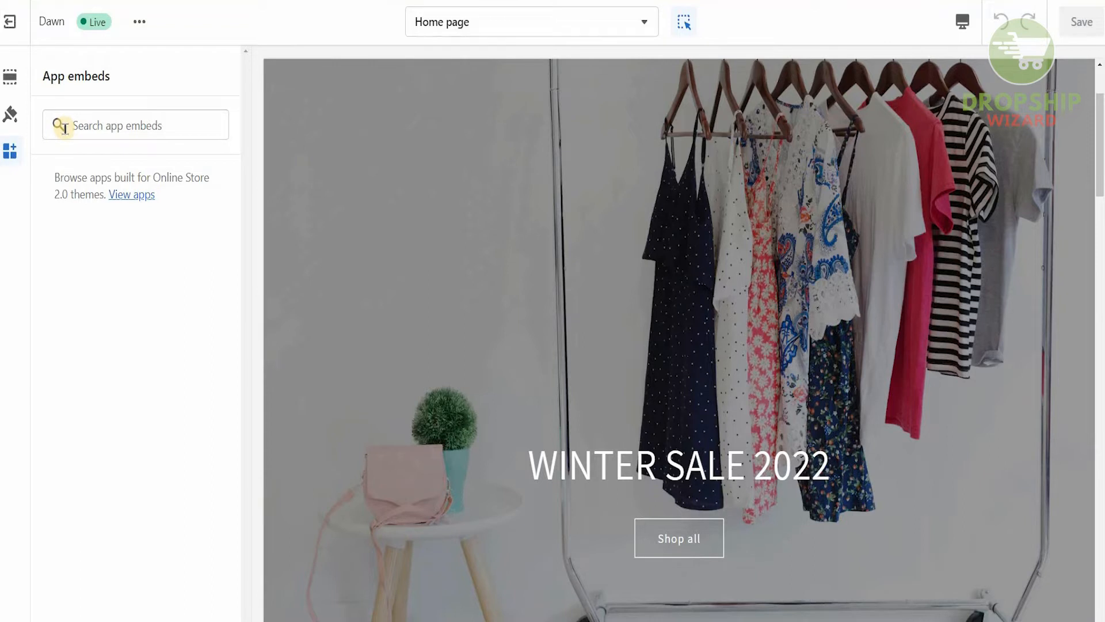
left_click(18, 79)
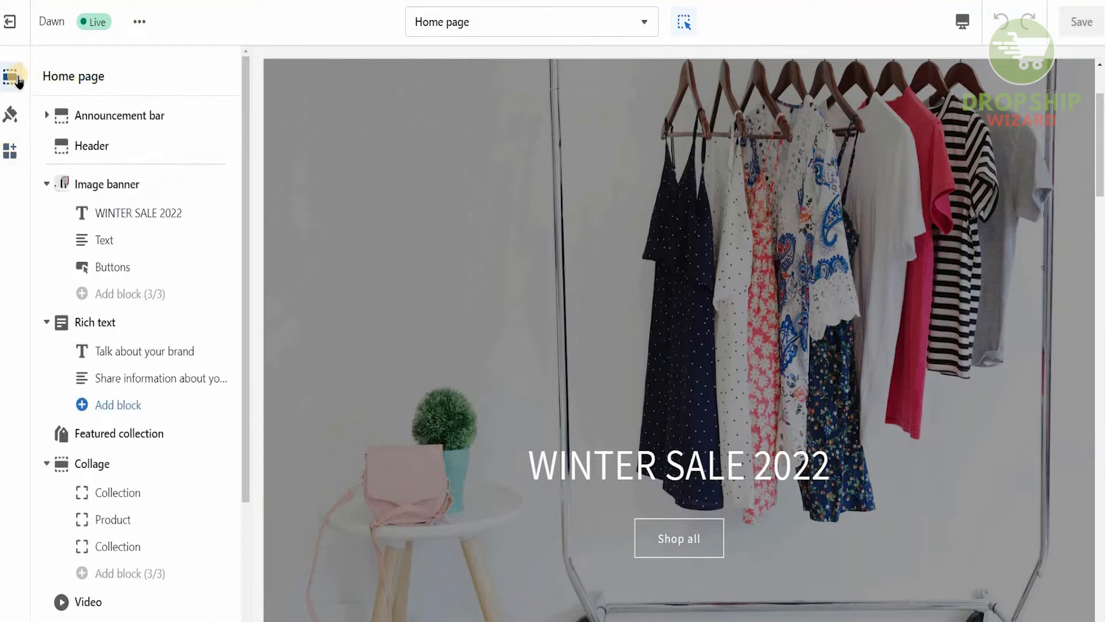
scroll(1082, 98, "up", 2)
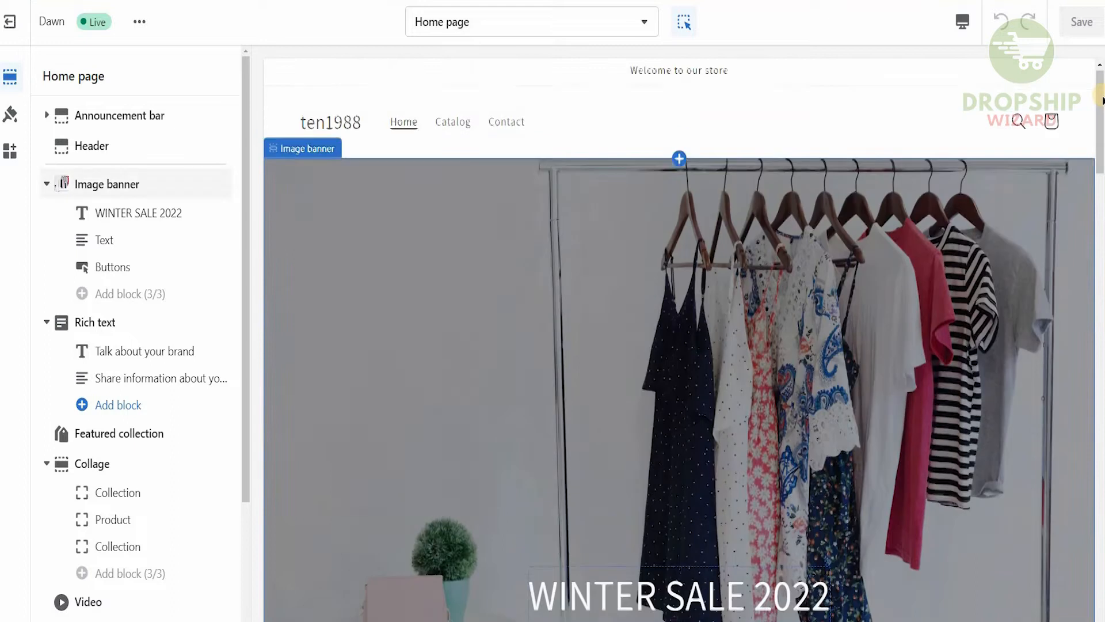
left_click_drag(1099, 98, 1060, 69)
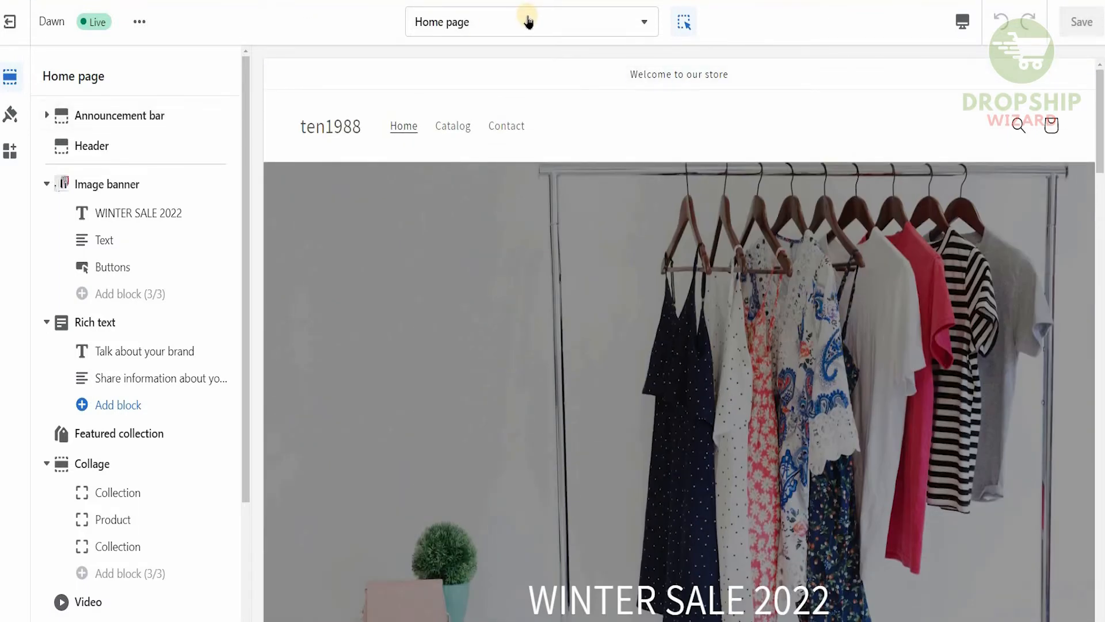
Step: Look through the list of store pages available for editing and close it with the home page still selected
left_click(528, 22)
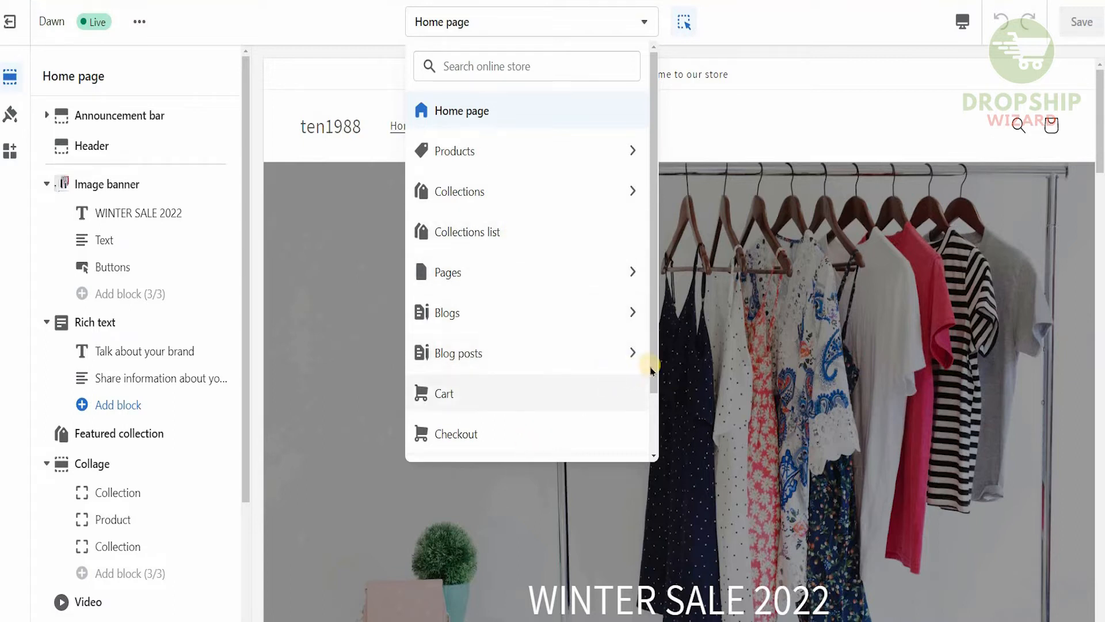
scroll(624, 246, "down", 2)
scroll(523, 131, "up", 2)
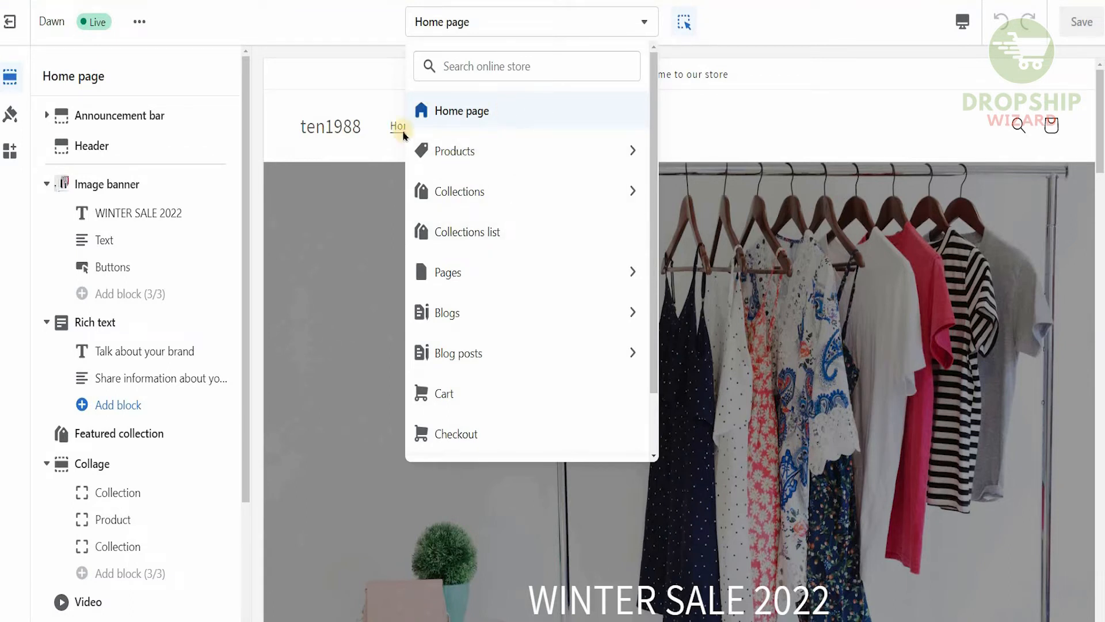
left_click(155, 122)
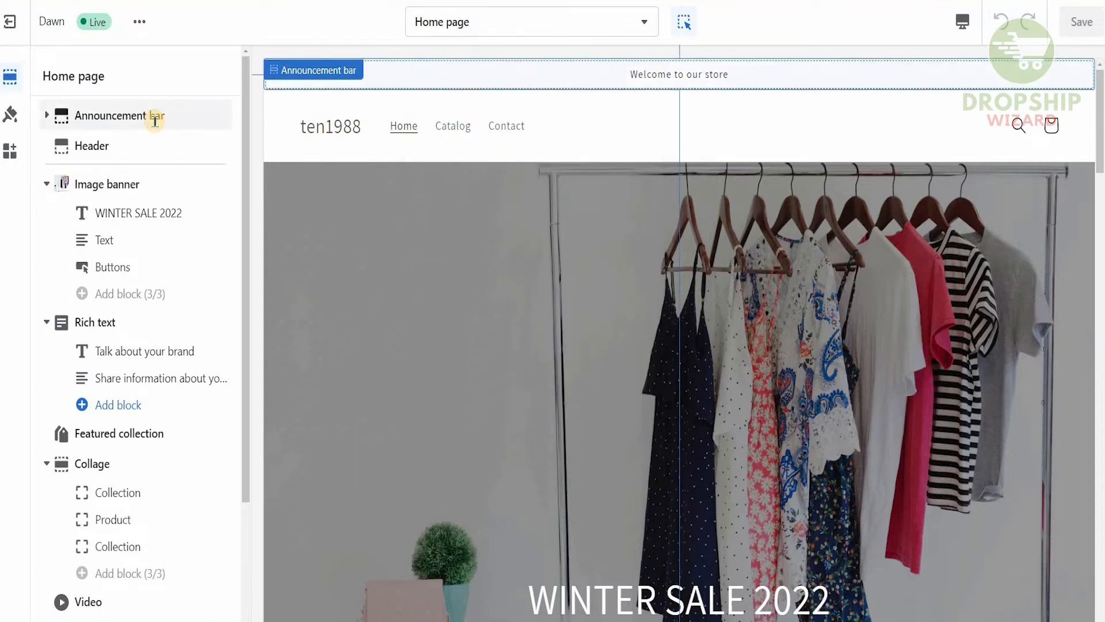
Step: Check the announcement bar section's settings and open the header section's settings
left_click(156, 124)
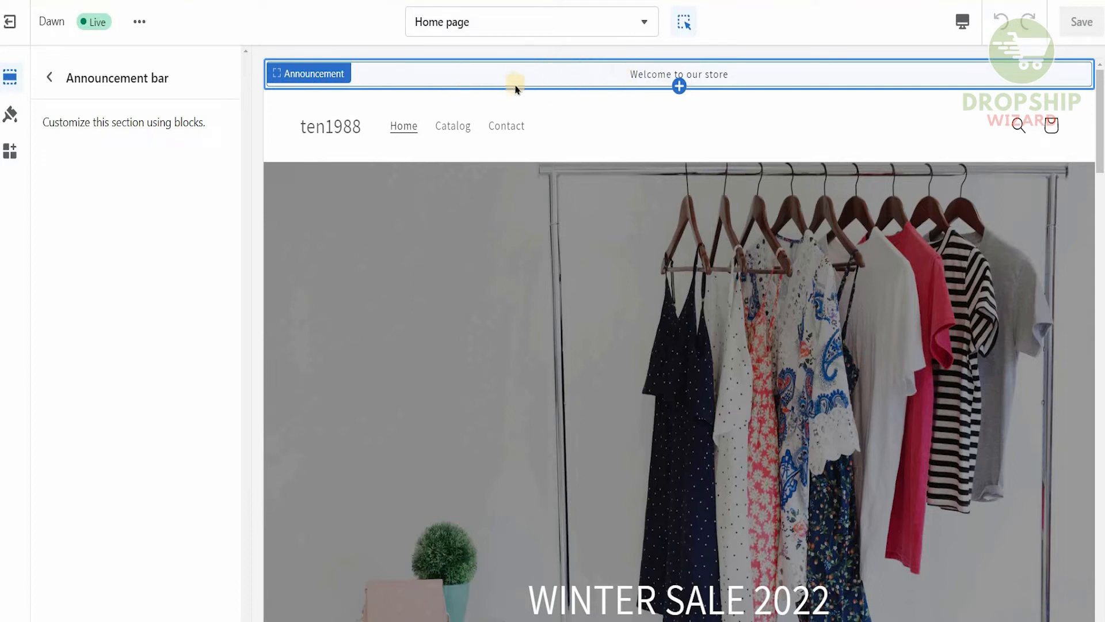
left_click(49, 86)
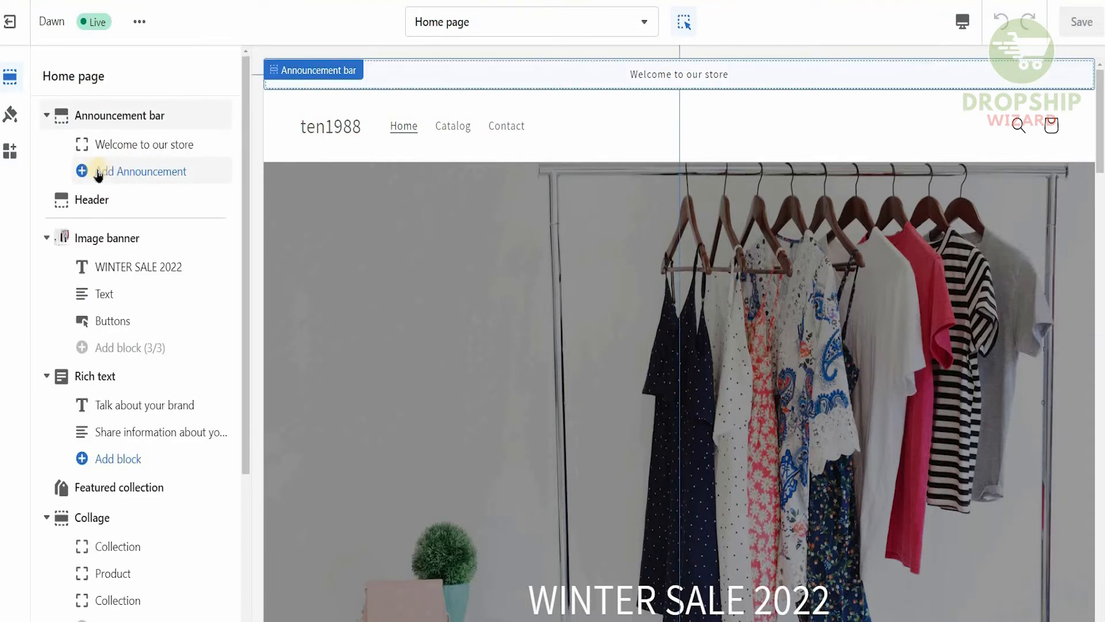
left_click(91, 198)
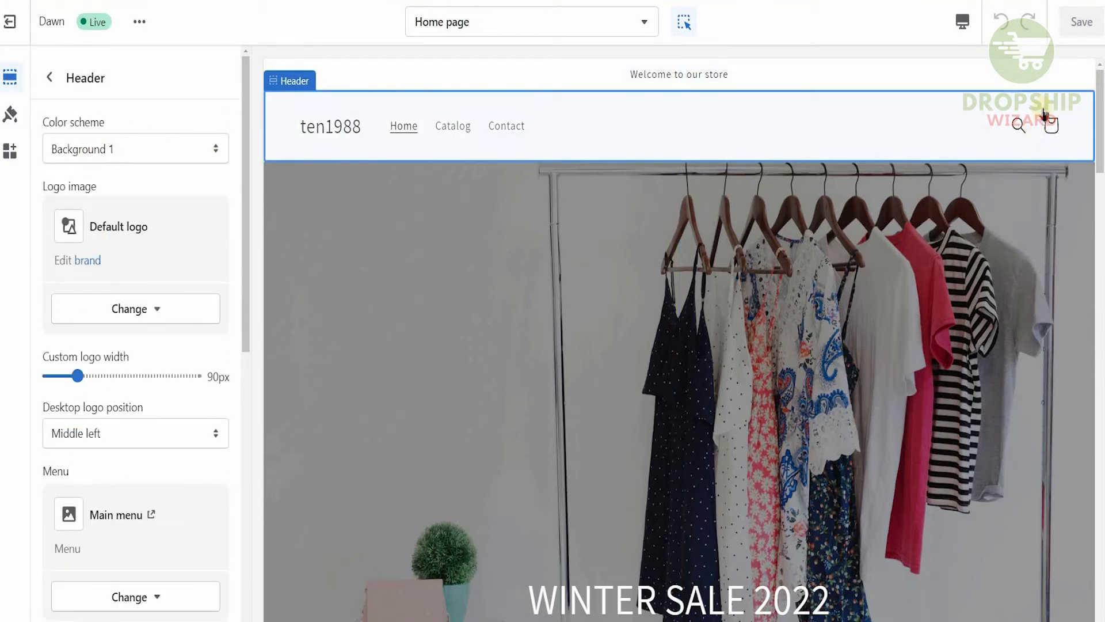
Step: Set the header's color scheme to Accent 1 and its custom logo width to 140px
left_click(176, 149)
left_click(175, 172)
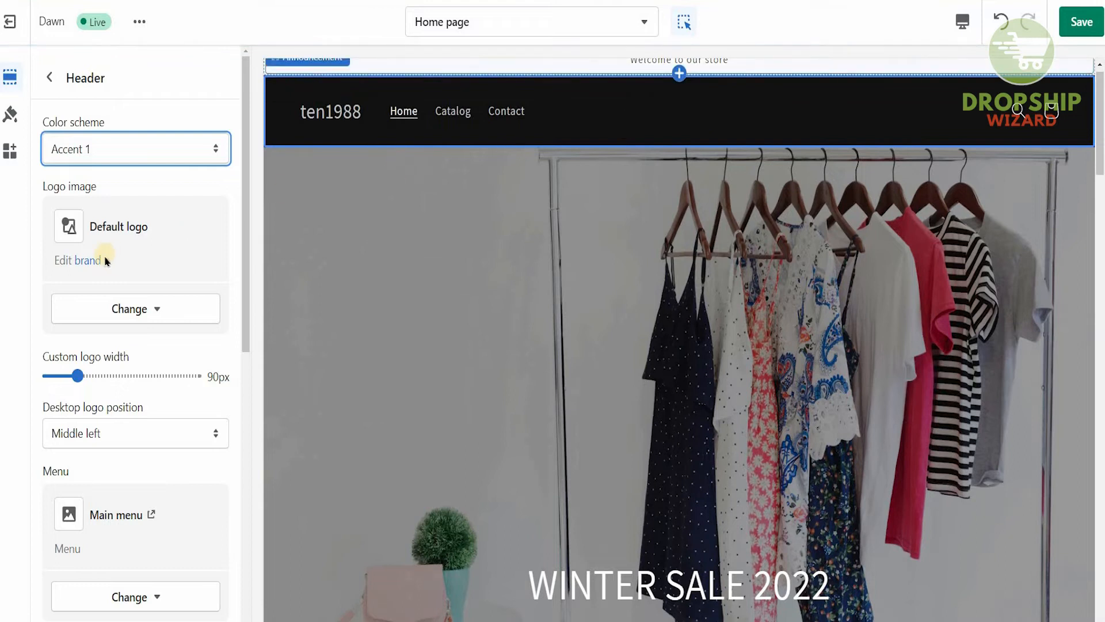
left_click(157, 318)
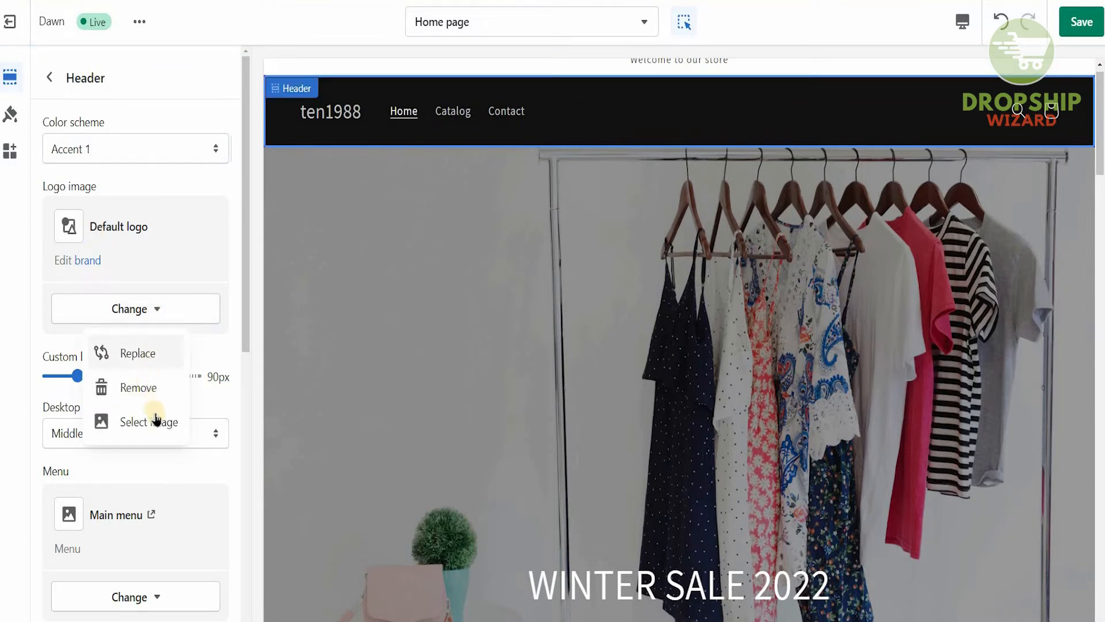
left_click(225, 406)
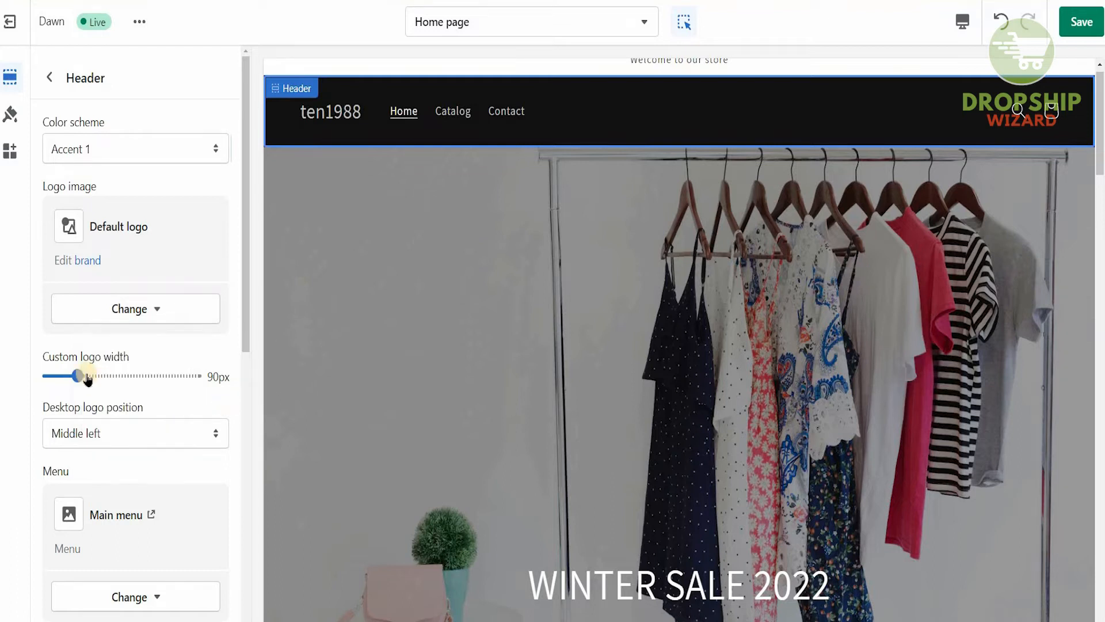
mouse_move(92, 377)
left_mouse_down()
mouse_move(175, 377)
mouse_move(111, 385)
left_mouse_up()
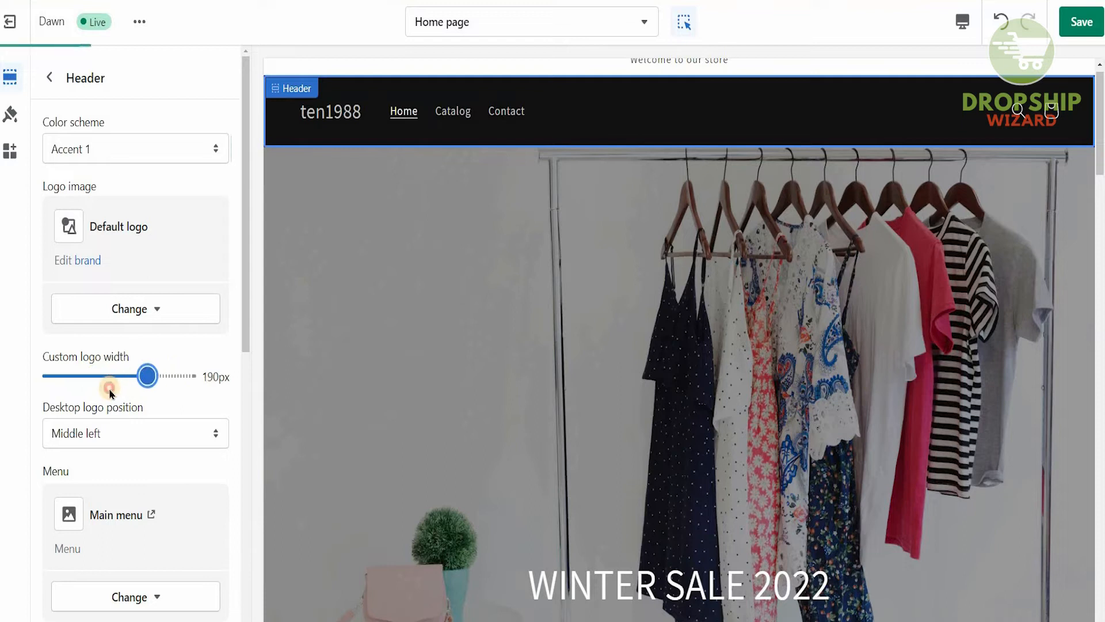
Step: Keep the header's desktop logo position at Middle left and set its desktop menu type to Mega menu
left_click(213, 434)
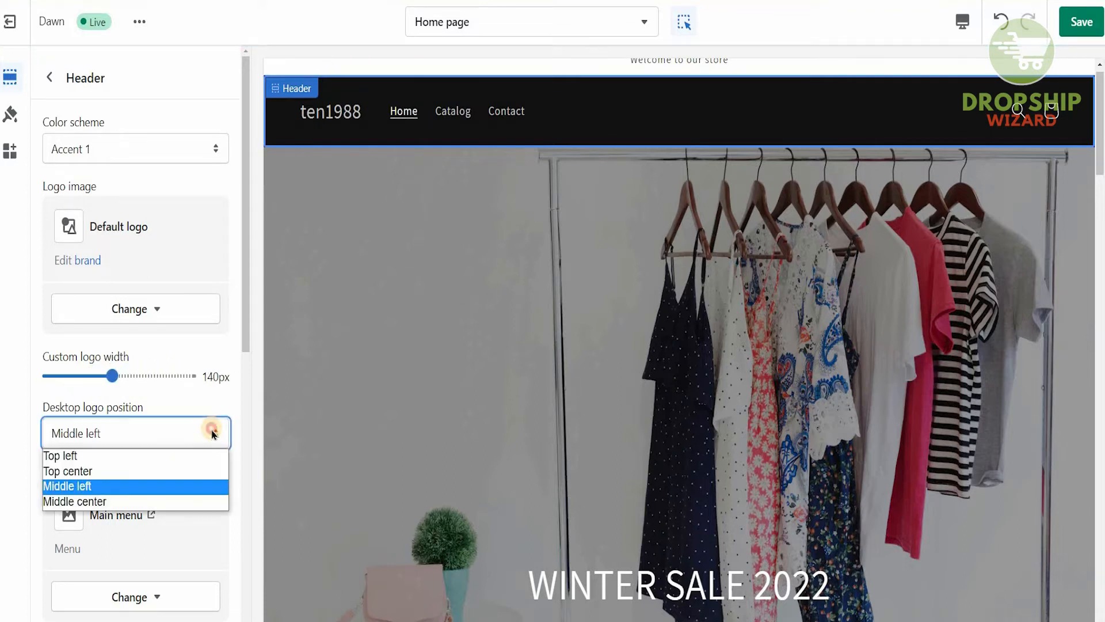
left_click(211, 433)
scroll(210, 424, "down", 4)
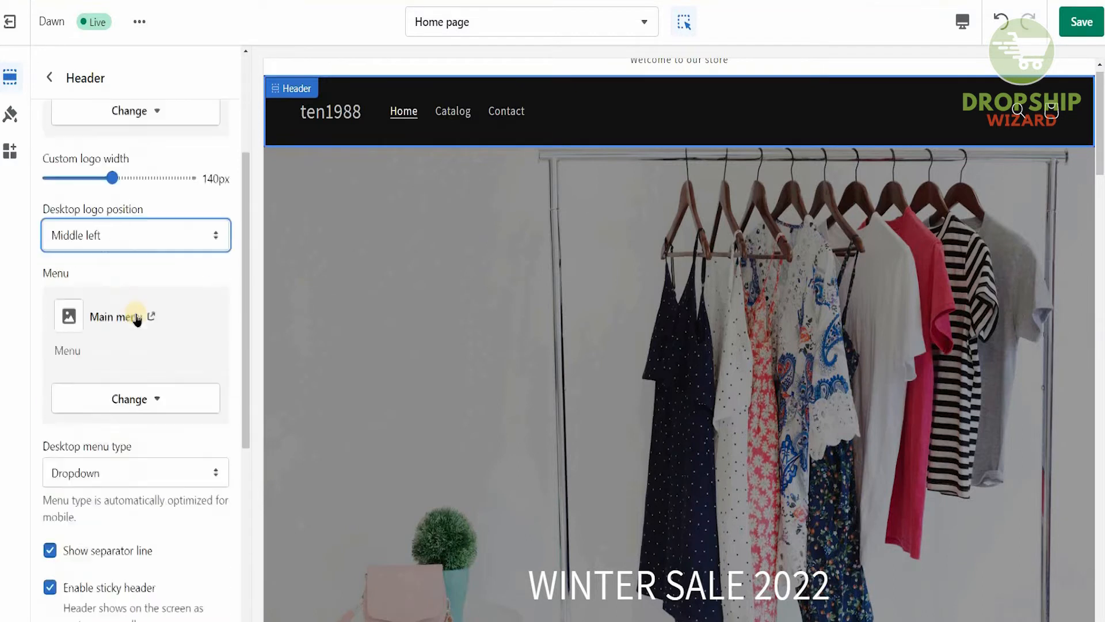
scroll(201, 412, "down", 1)
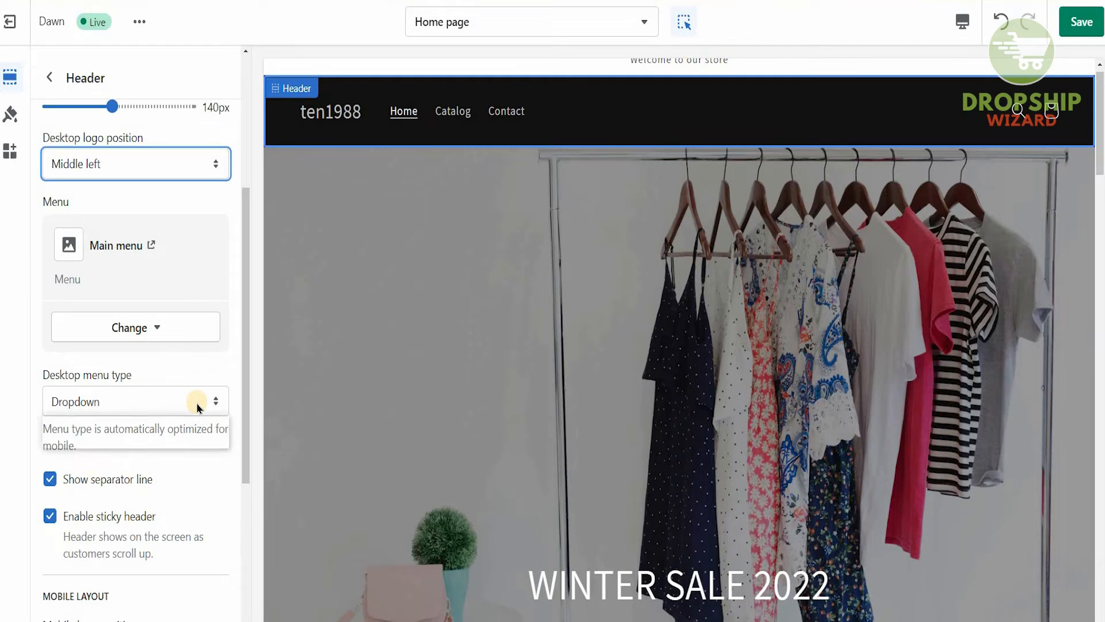
left_click(197, 404)
left_click(192, 440)
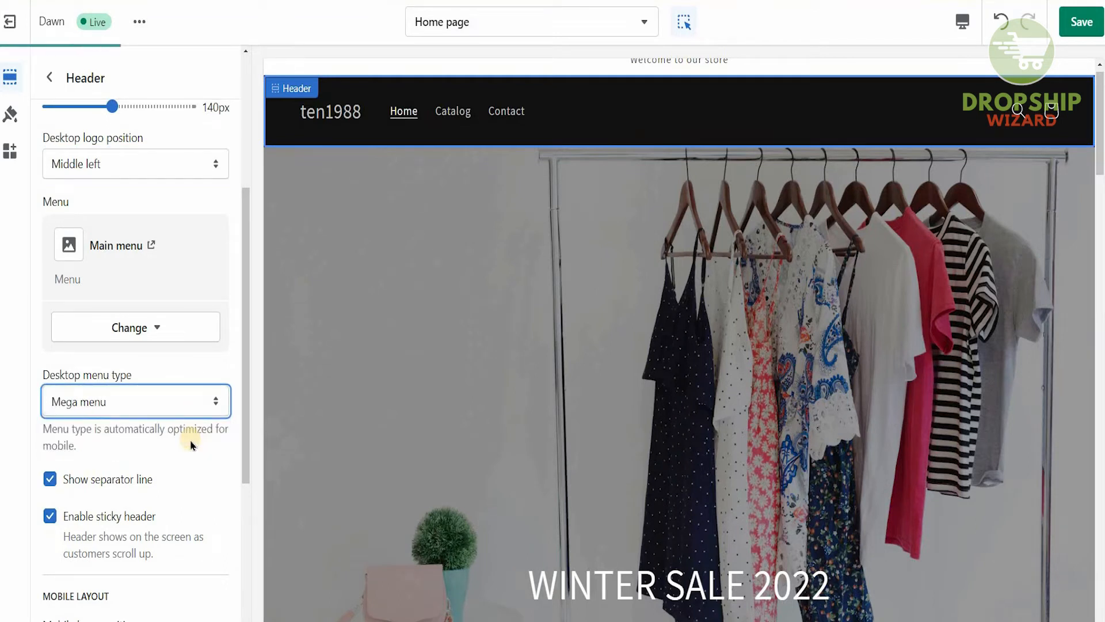
Step: Look through the header's remaining options, mobile layout, spacing and section padding, and return to the home page sections
scroll(192, 443, "down", 3)
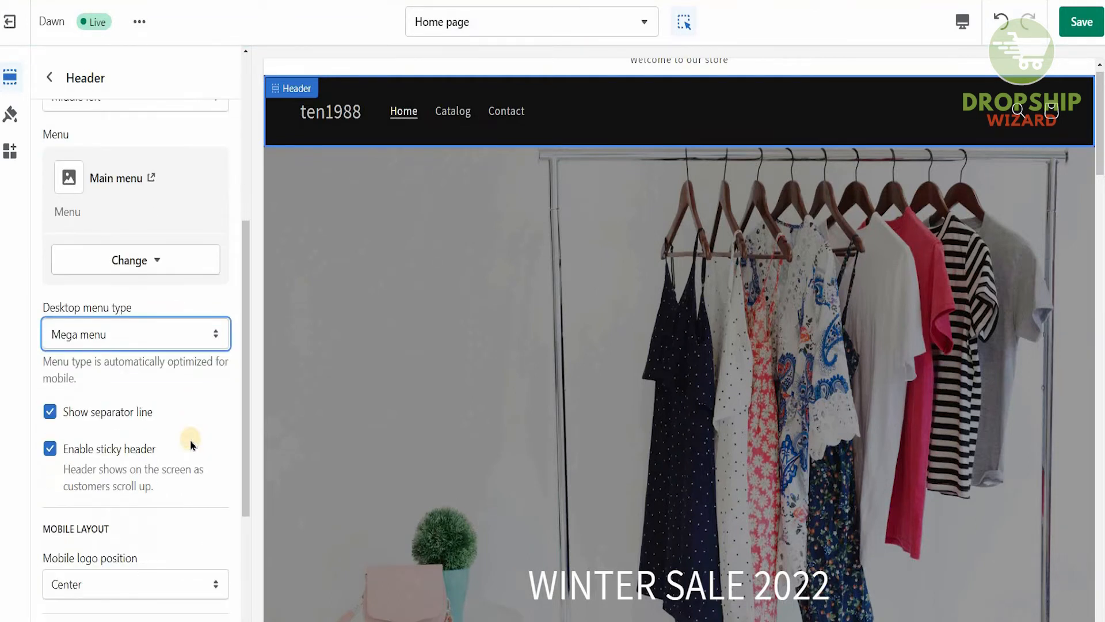
scroll(192, 443, "down", 4)
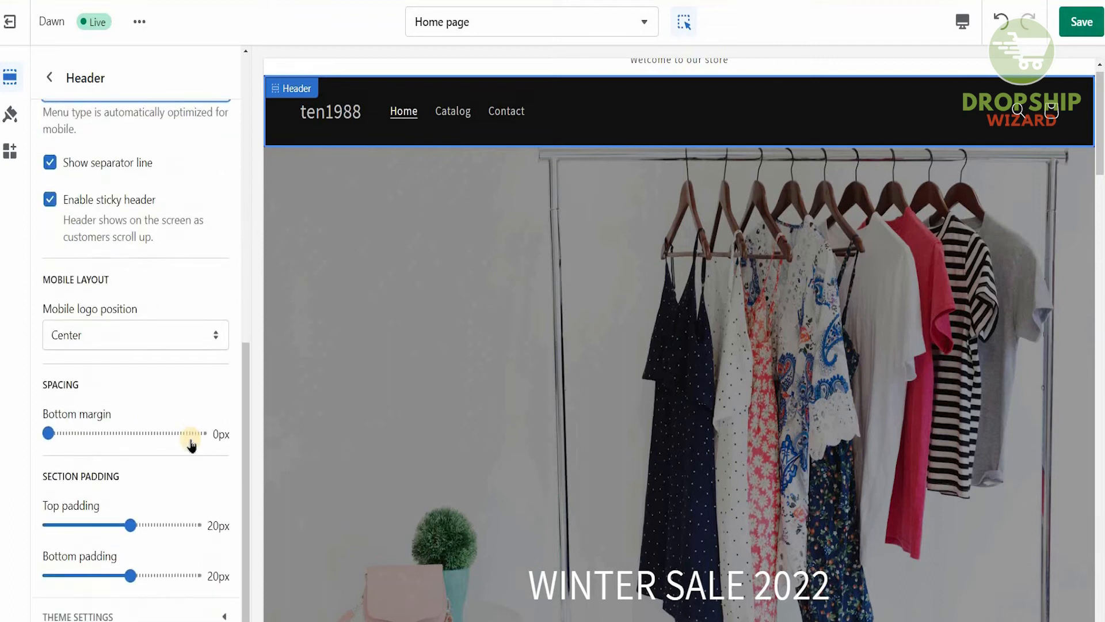
scroll(192, 443, "up", 7)
scroll(191, 444, "up", 5)
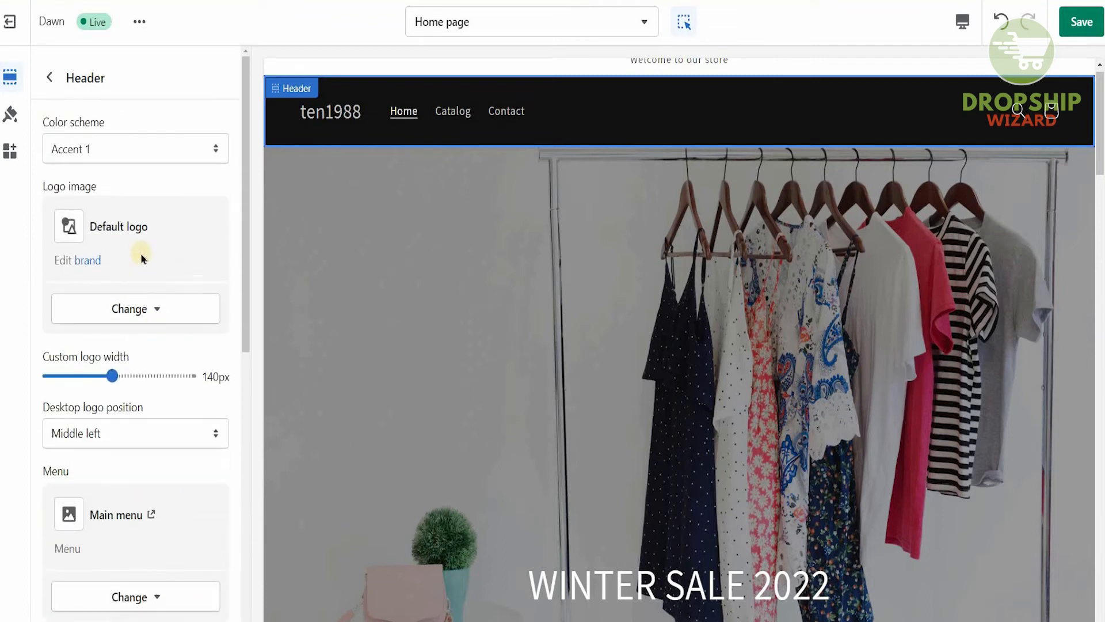
left_click(42, 78)
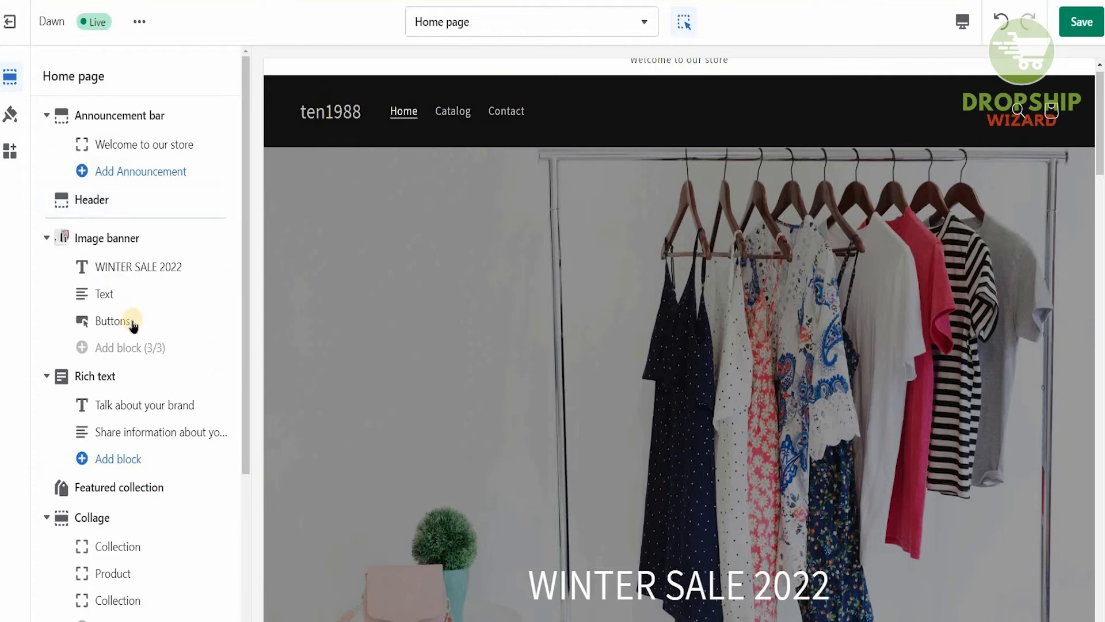
Step: Open the Rich text section's settings, try the Left desktop content position and restore it to Center
scroll(148, 335, "down", 2)
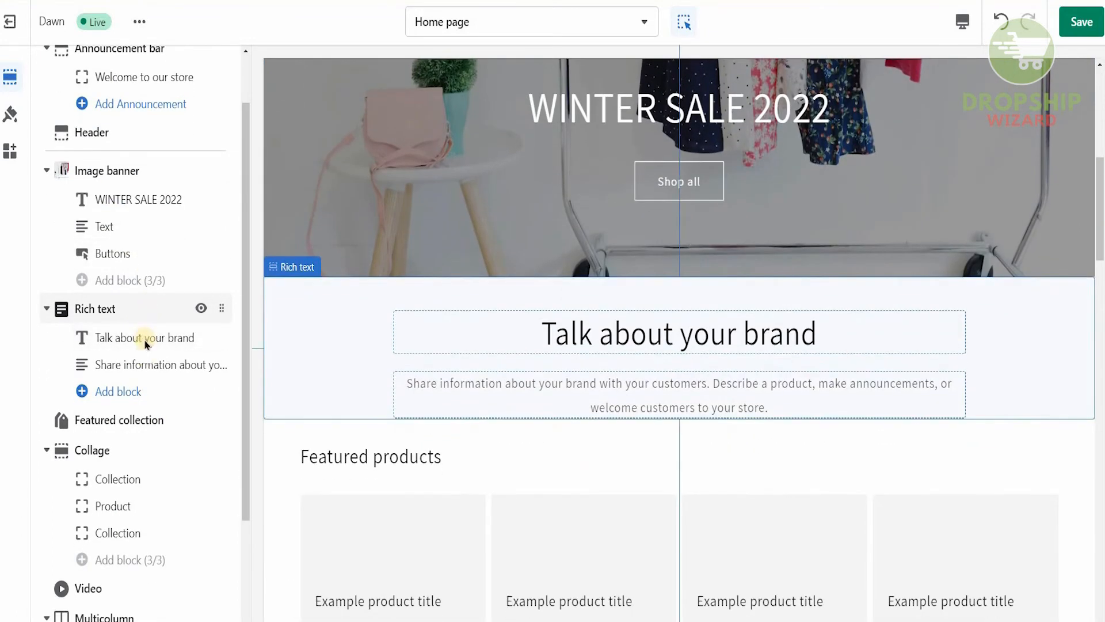
left_click(115, 309)
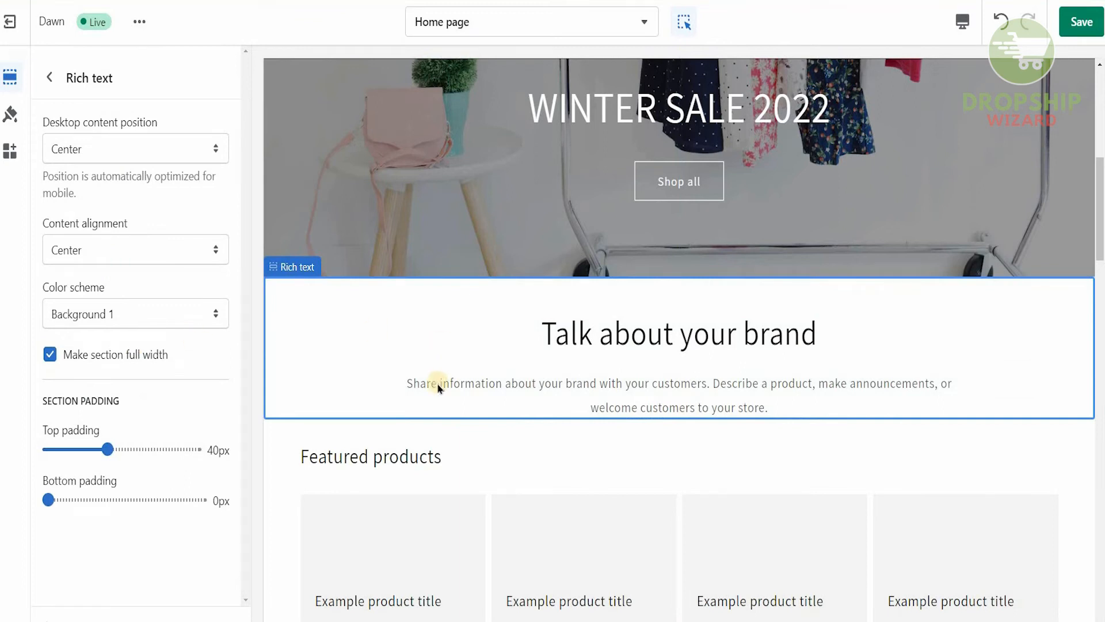
left_click(154, 149)
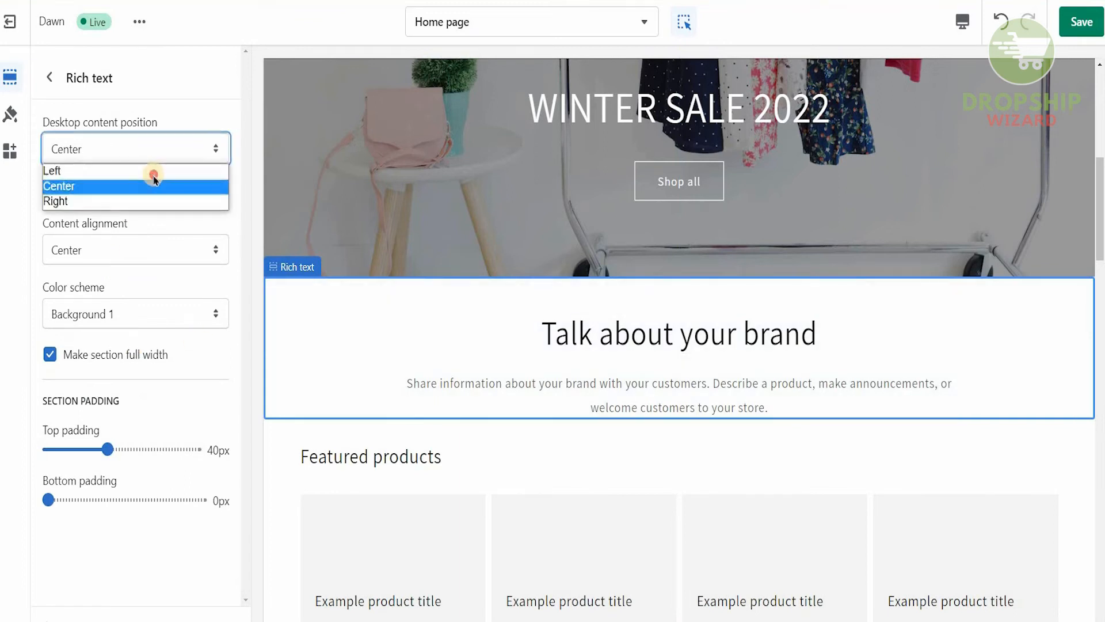
left_click(153, 170)
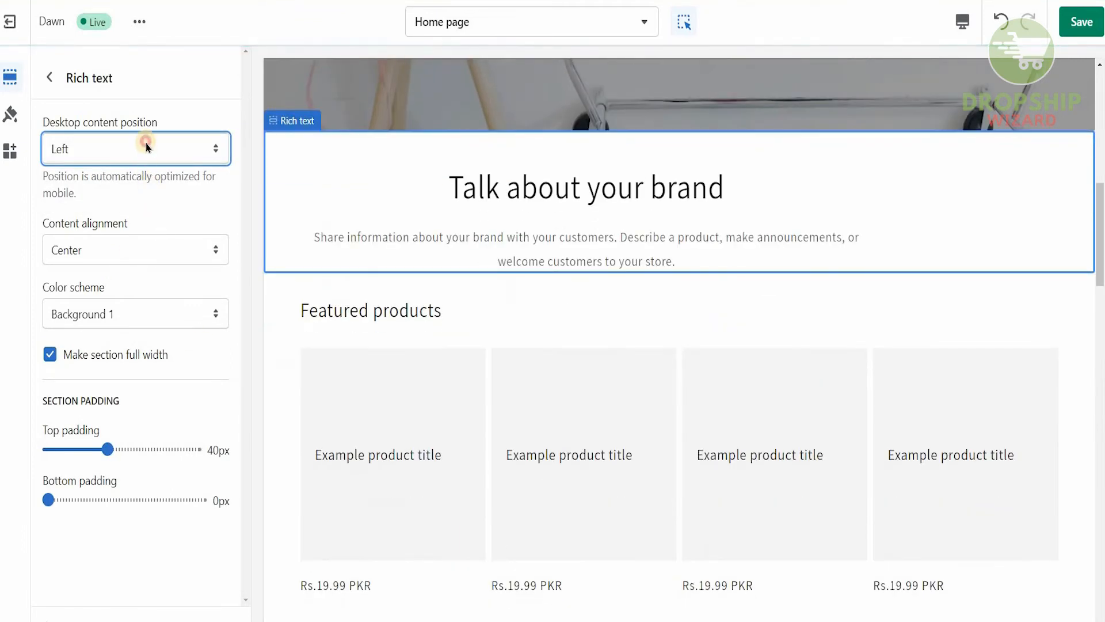
left_click(145, 149)
left_click(145, 186)
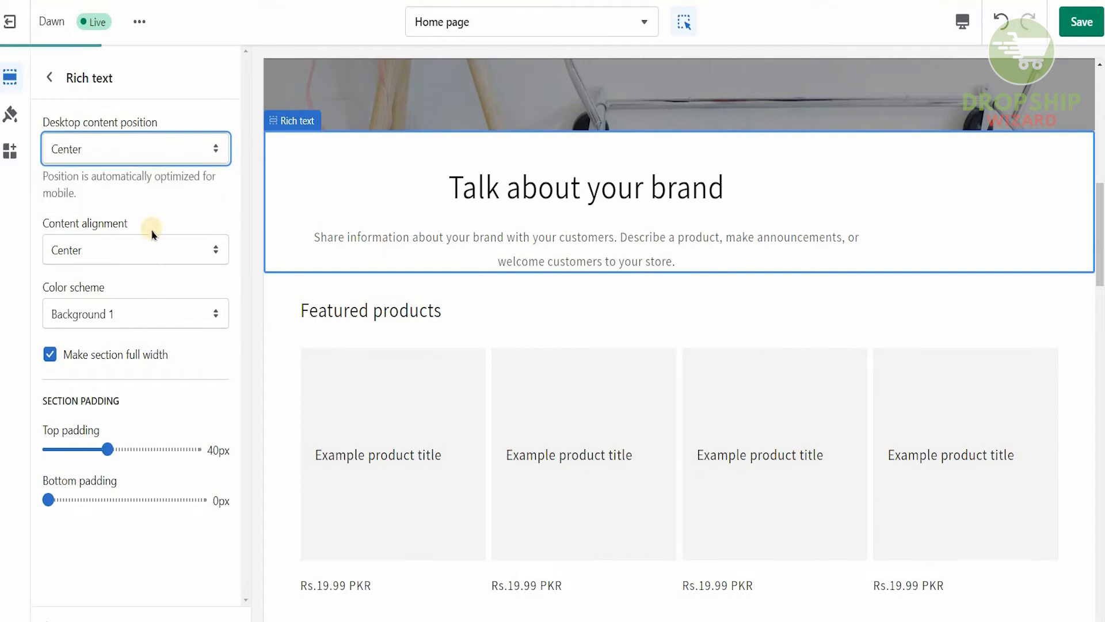
Step: Set the Rich text section's top padding to 84px and return to the section list
left_click_drag(122, 450, 172, 449)
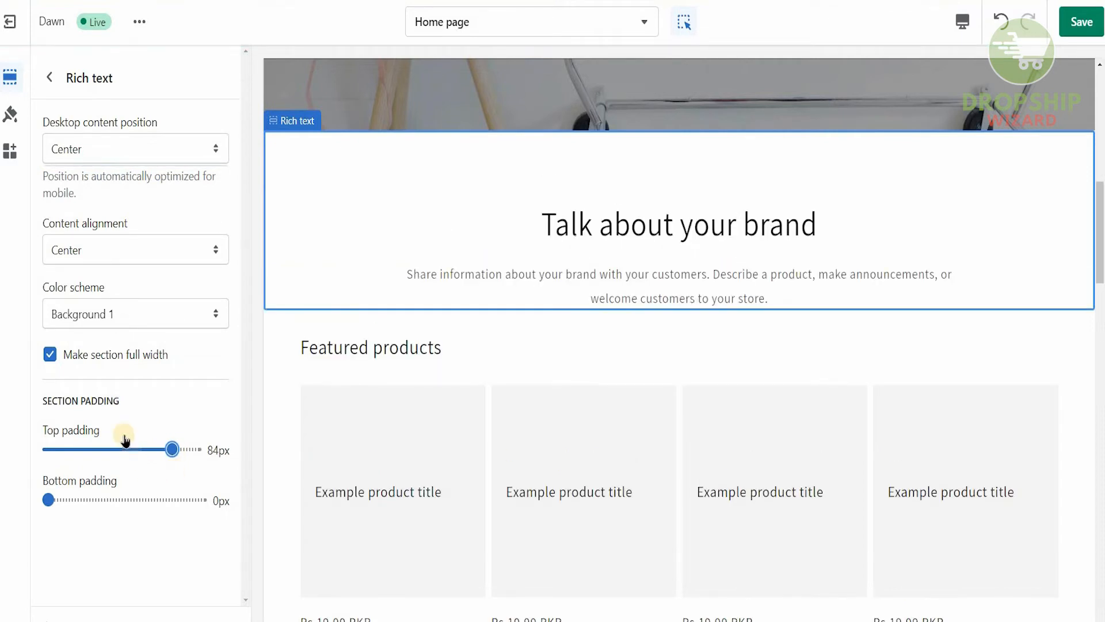
left_click(42, 75)
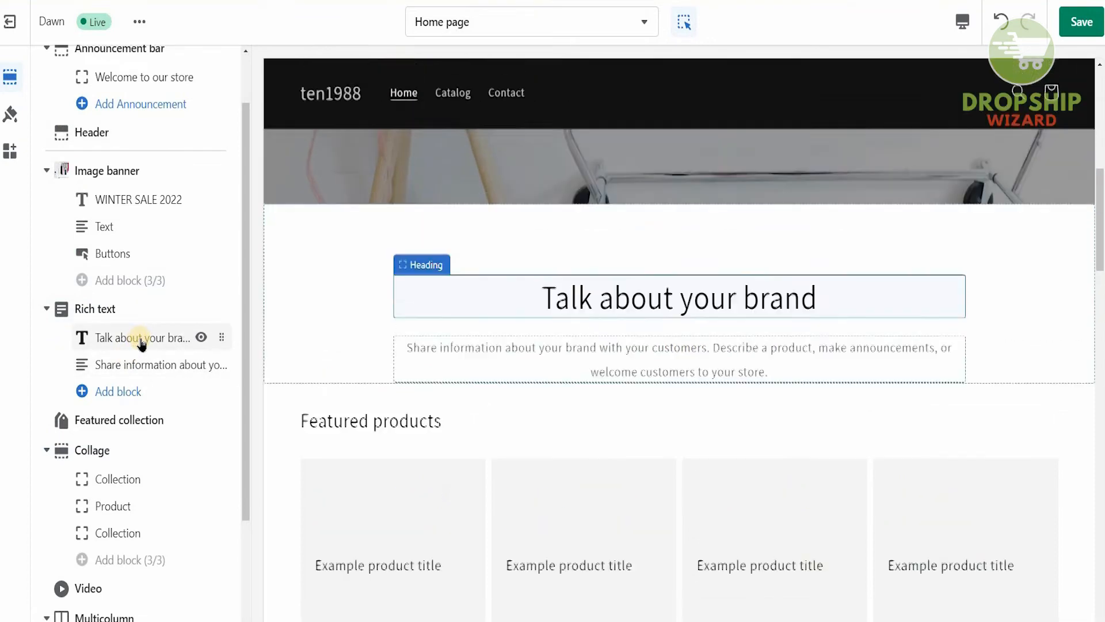
Step: Make the "Talk about your brand" heading bold and italic and set its heading size to Large
left_click(141, 342)
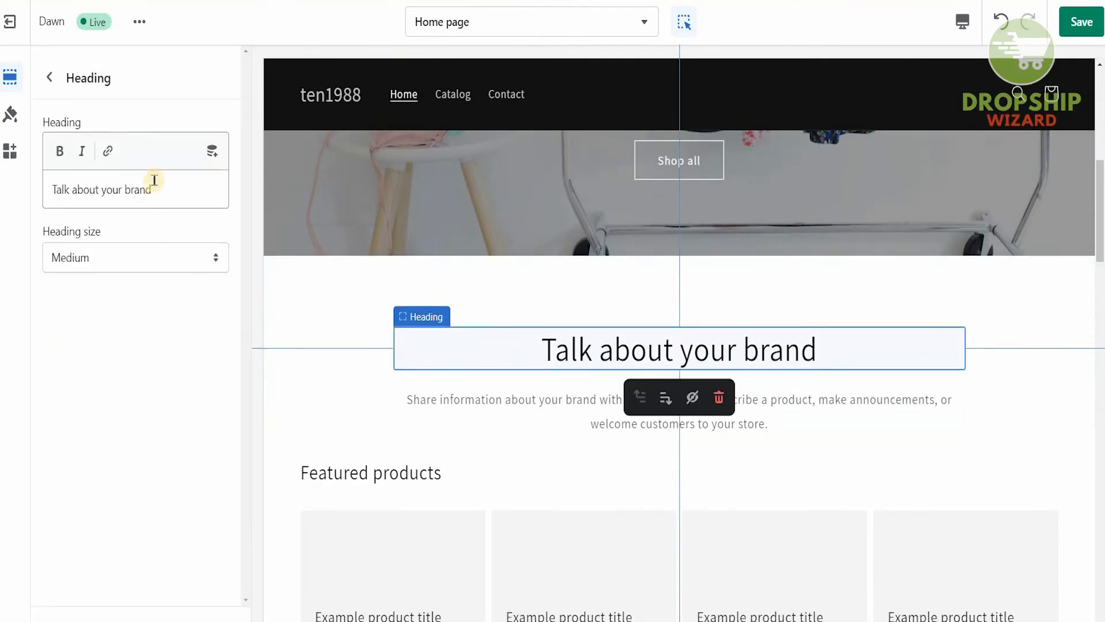
left_click_drag(67, 192, 57, 148)
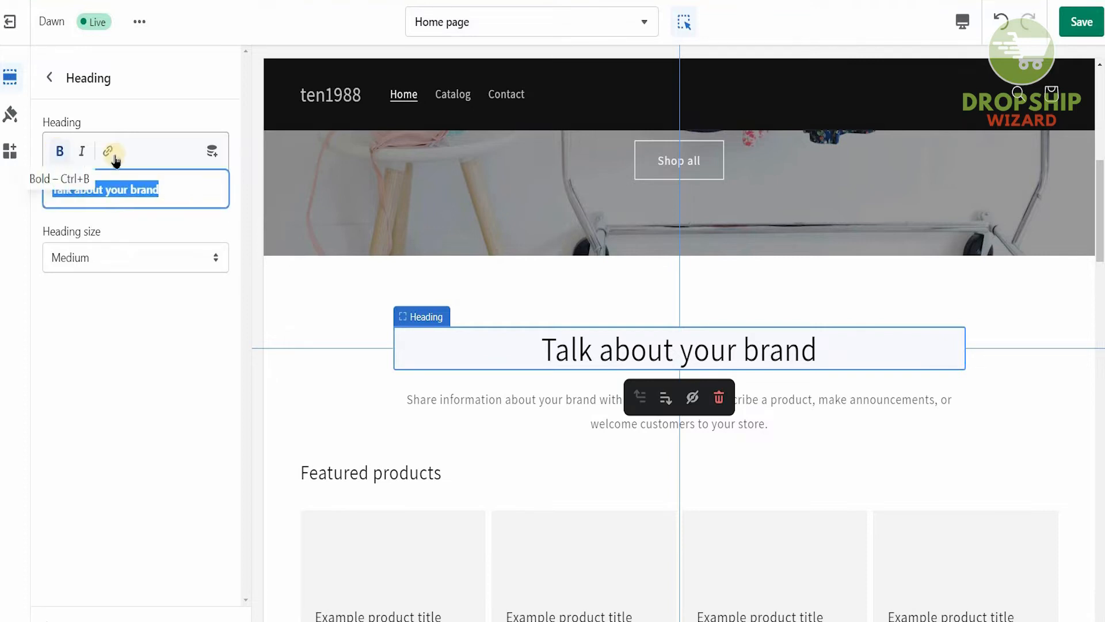
left_click(60, 151)
left_click(82, 151)
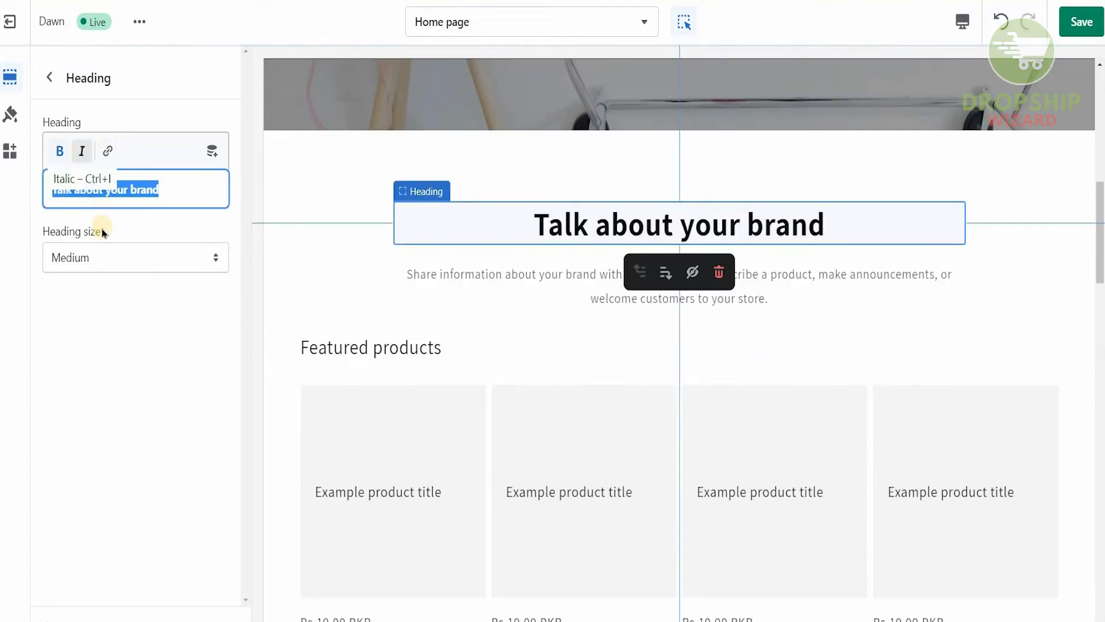
left_click(107, 259)
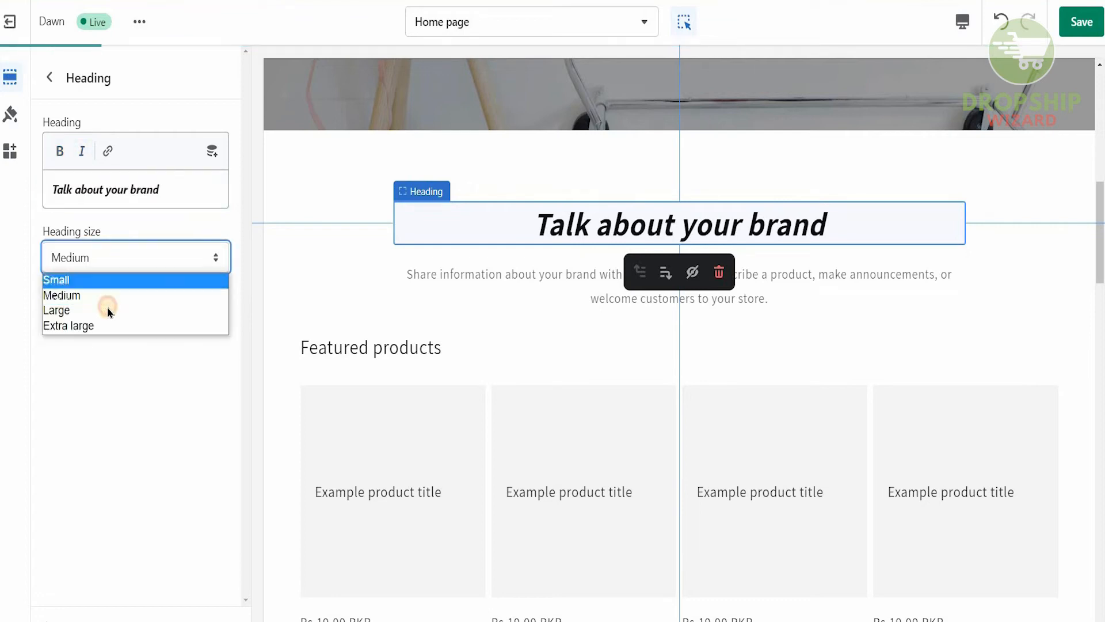
left_click(107, 310)
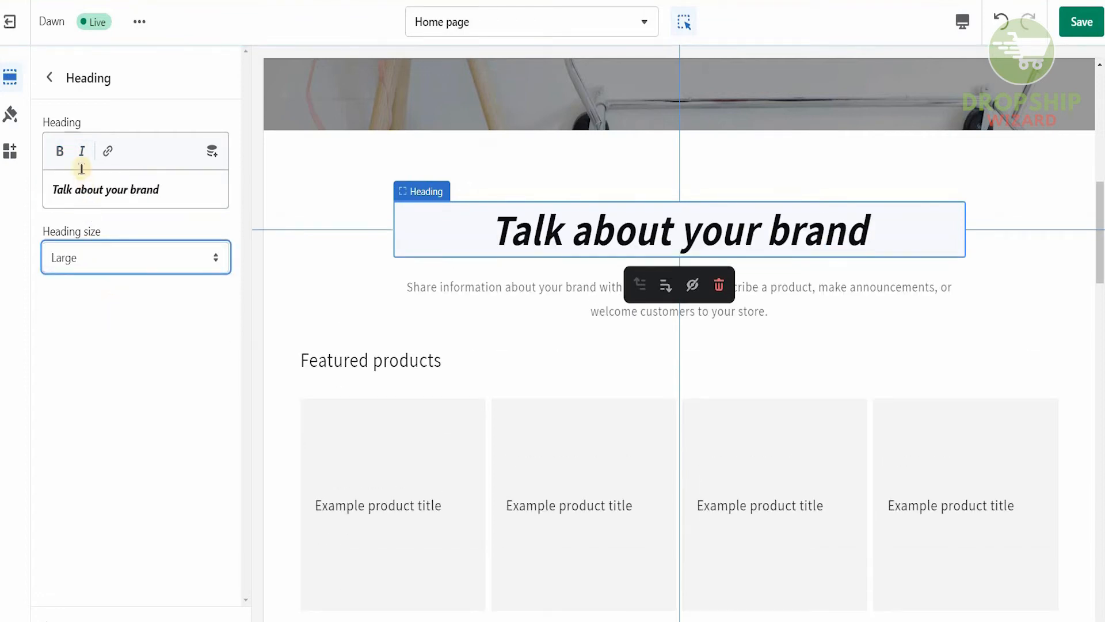
left_click(55, 82)
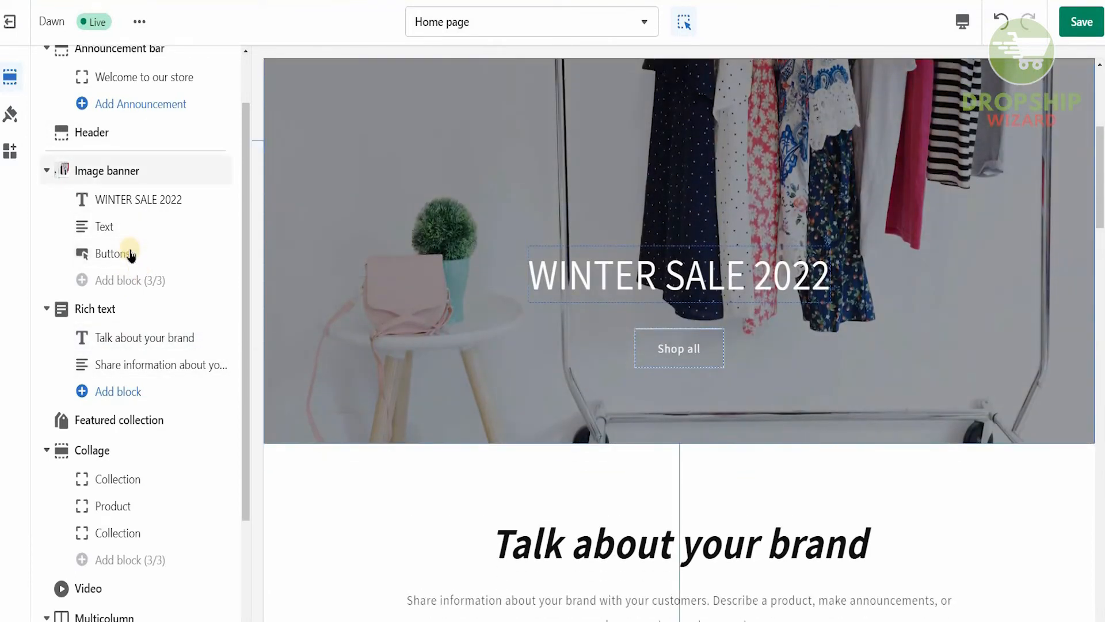
Step: Examine the Video section's heading, cover image and URL settings along with its preview, and return to the section list
scroll(132, 255, "down", 3)
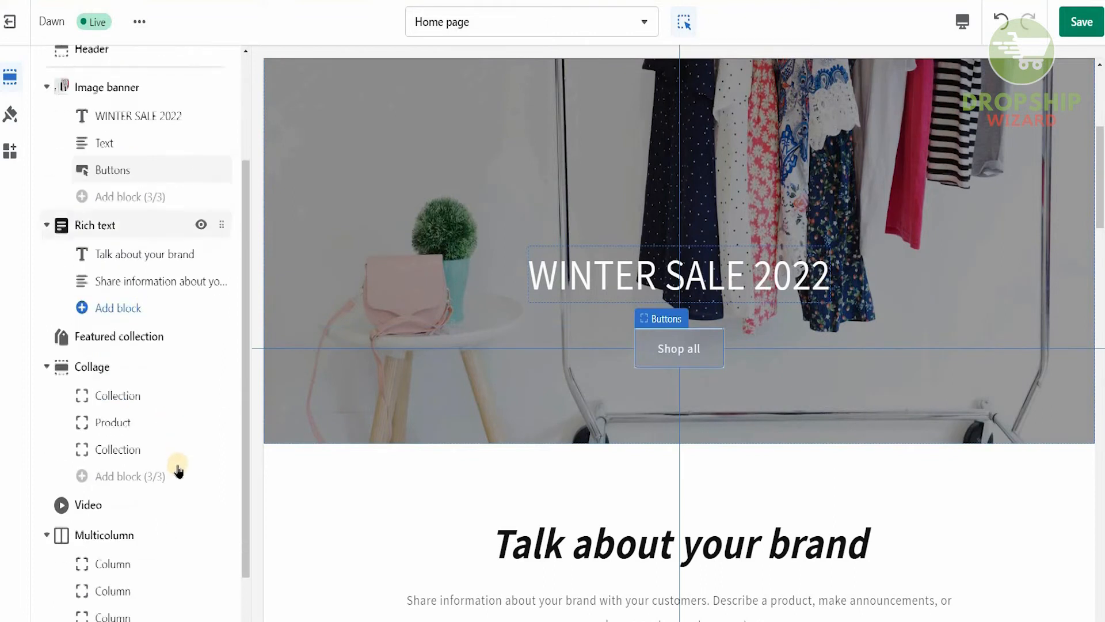
scroll(179, 471, "down", 3)
left_click(106, 420)
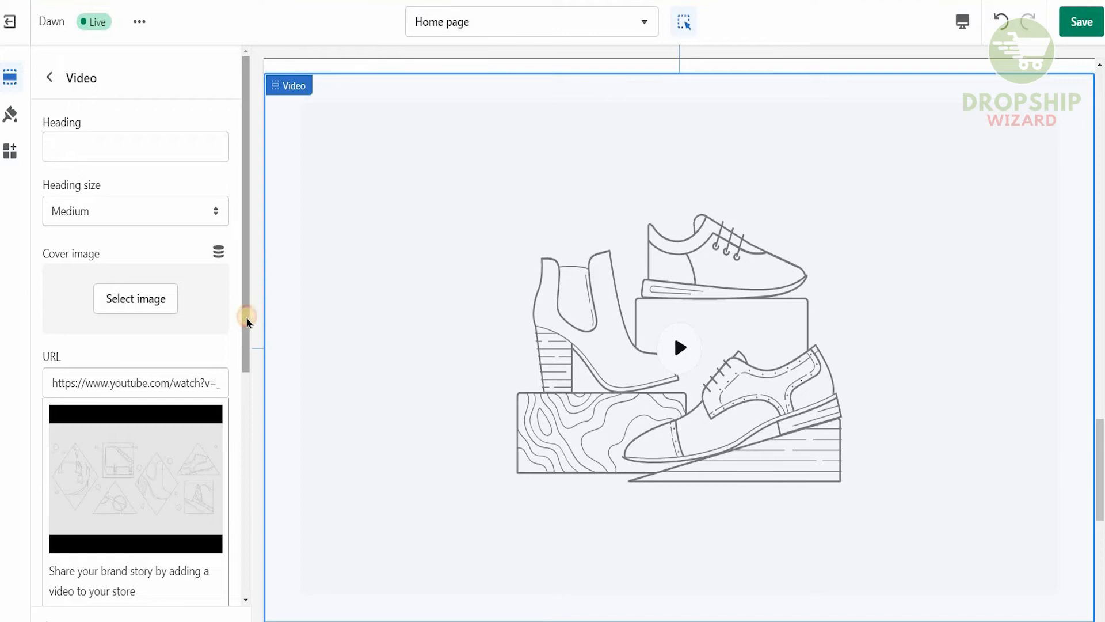
left_click_drag(247, 340, 246, 374)
scroll(246, 375, "down", 1)
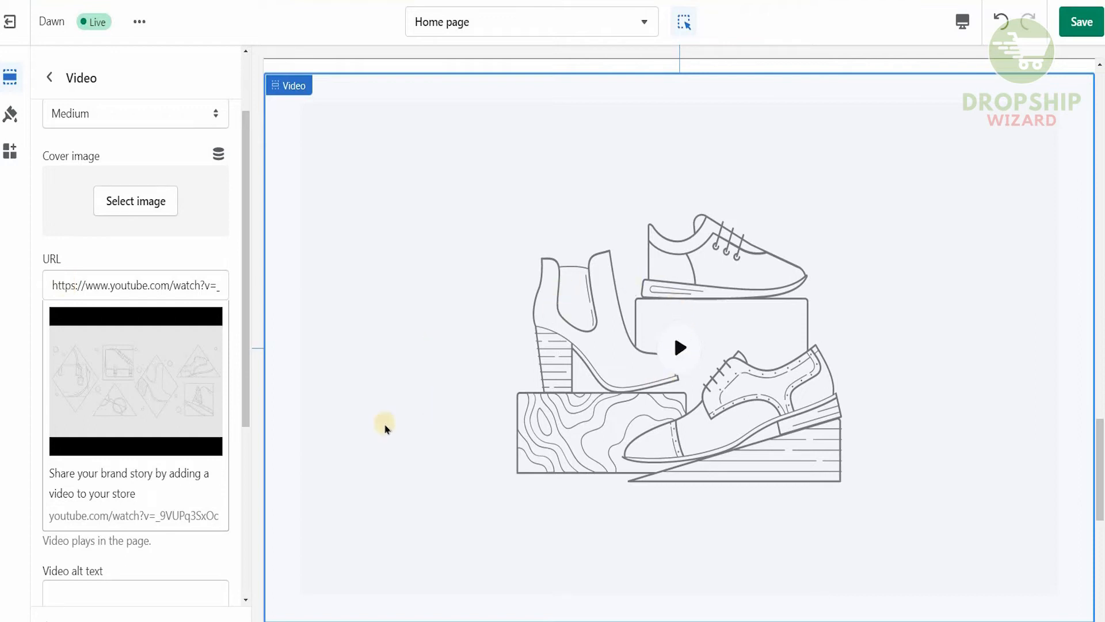
scroll(385, 427, "down", 3)
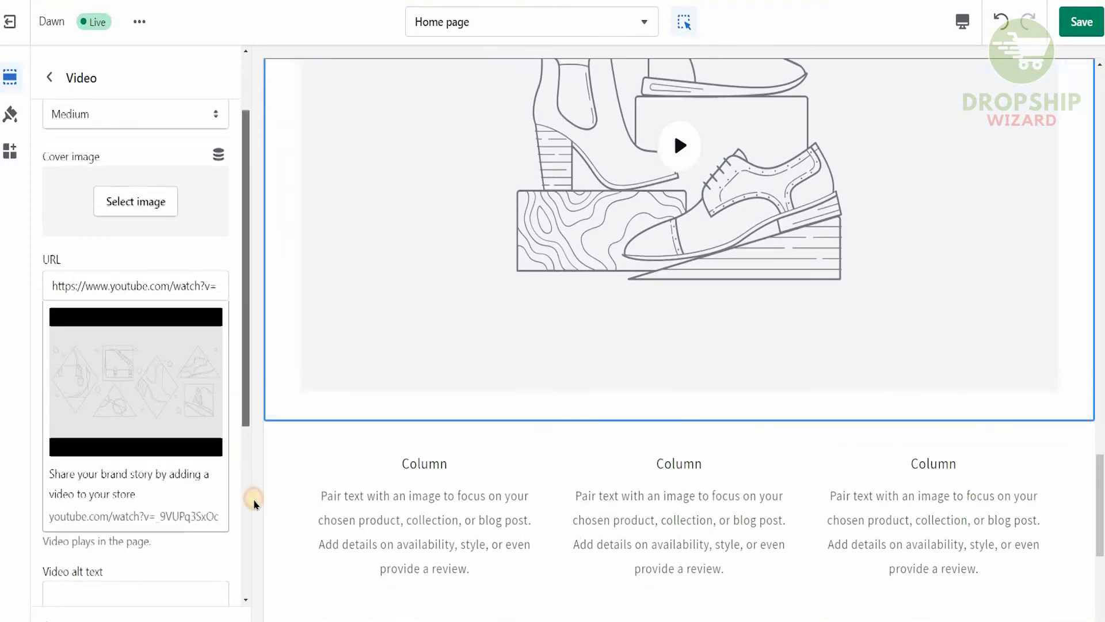
scroll(254, 494, "down", 4)
left_click(56, 74)
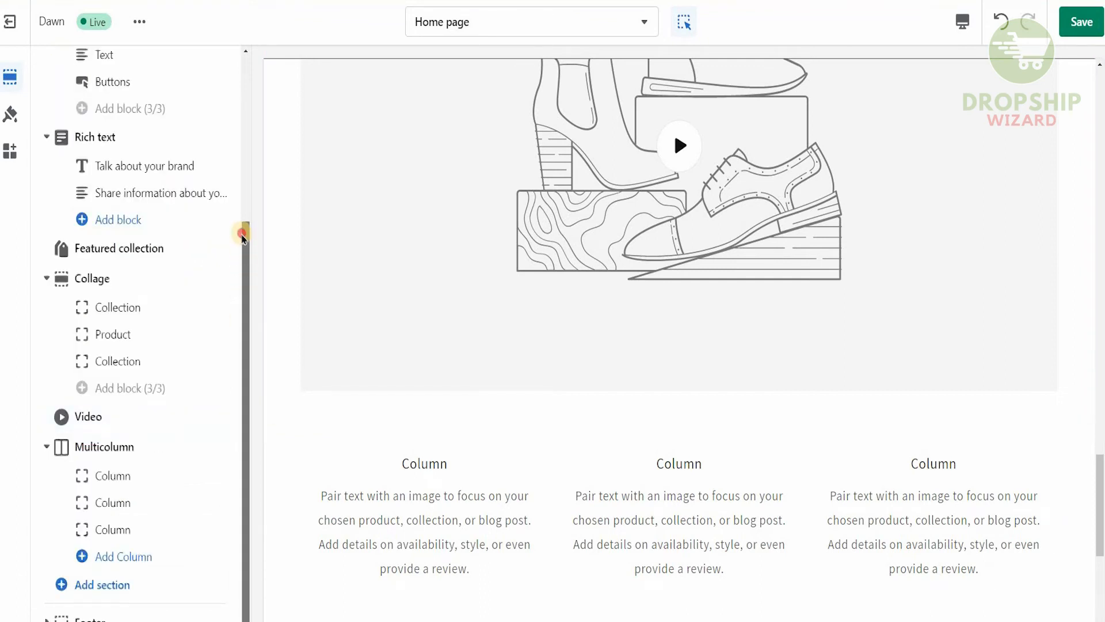
Step: Move the Rich text section above the Image banner section in the home page order
left_click_drag(242, 236, 193, 167)
mouse_move(188, 191)
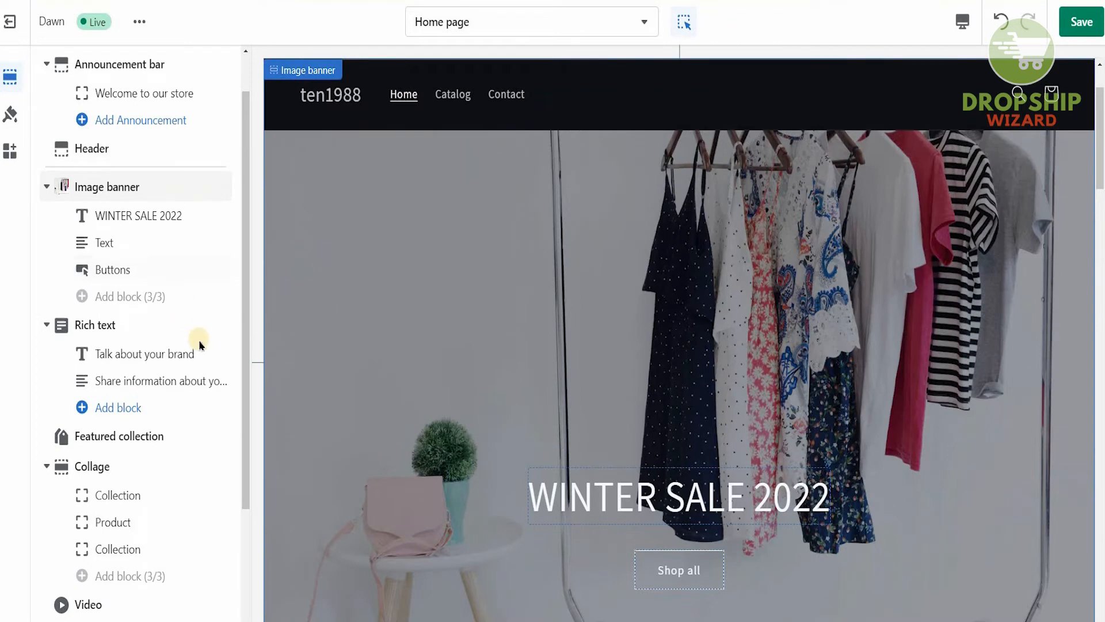
mouse_move(227, 328)
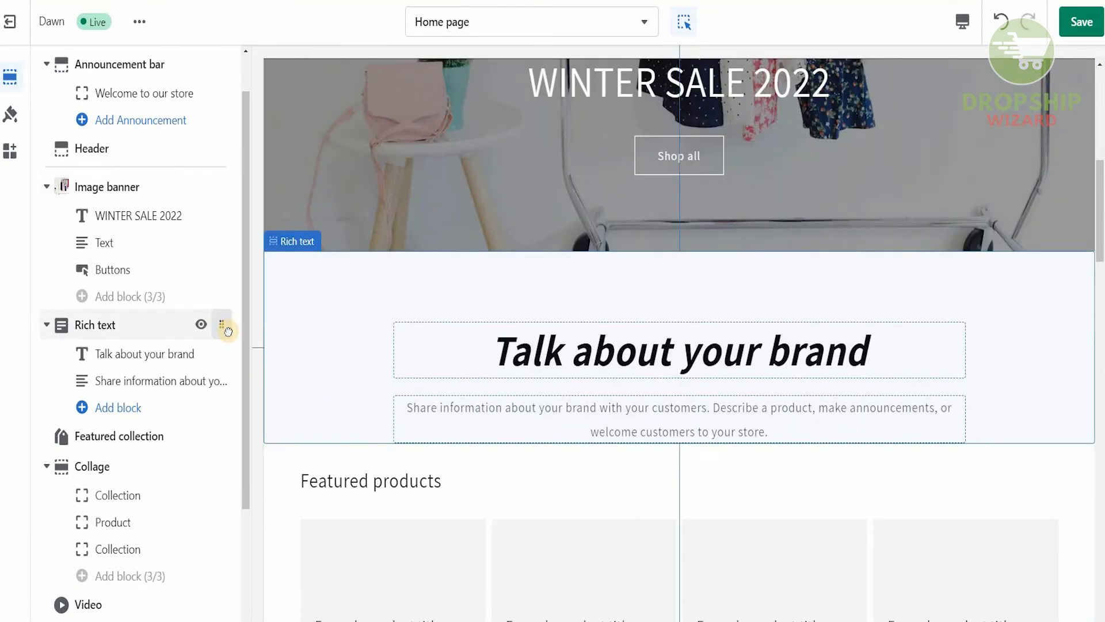
left_click_drag(226, 328, 228, 331)
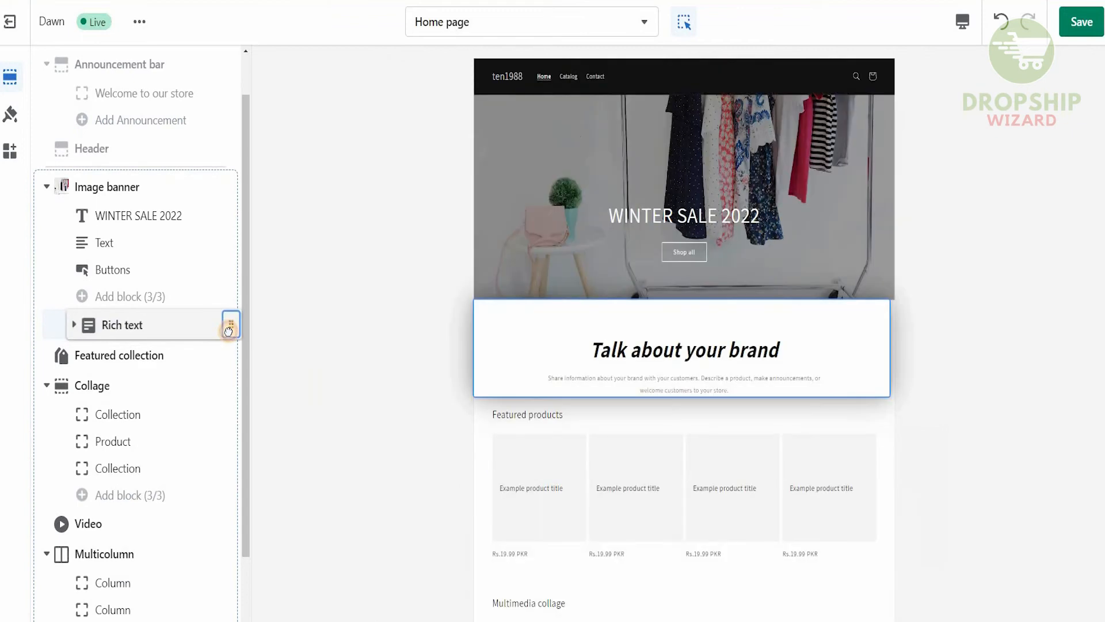
left_click_drag(226, 414, 173, 211)
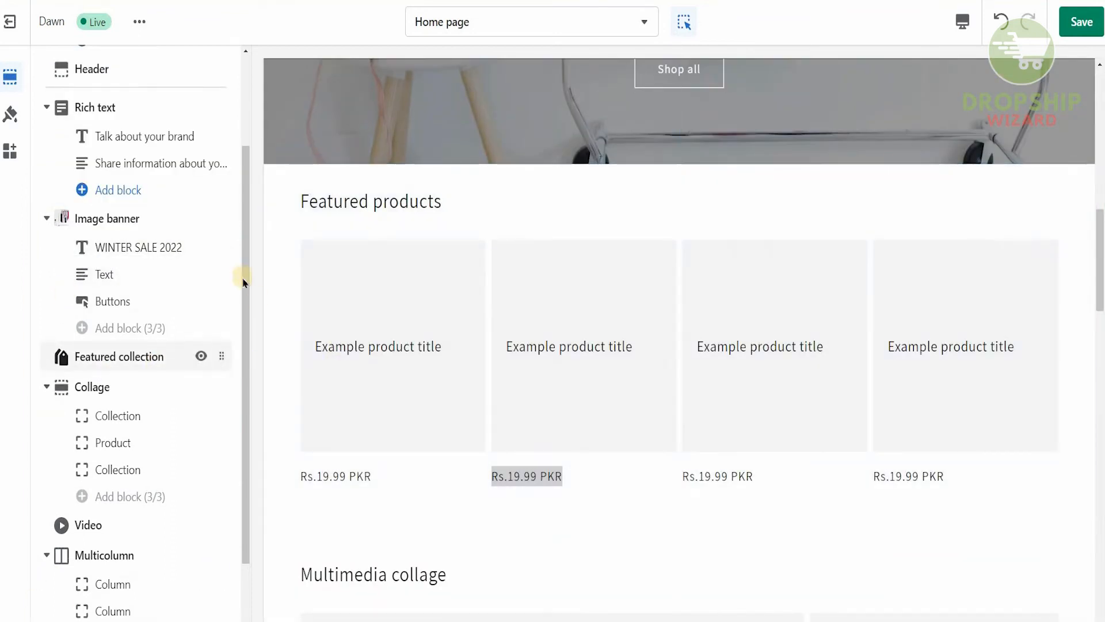
Step: Remove the Rich text section from the home page
left_click(108, 104)
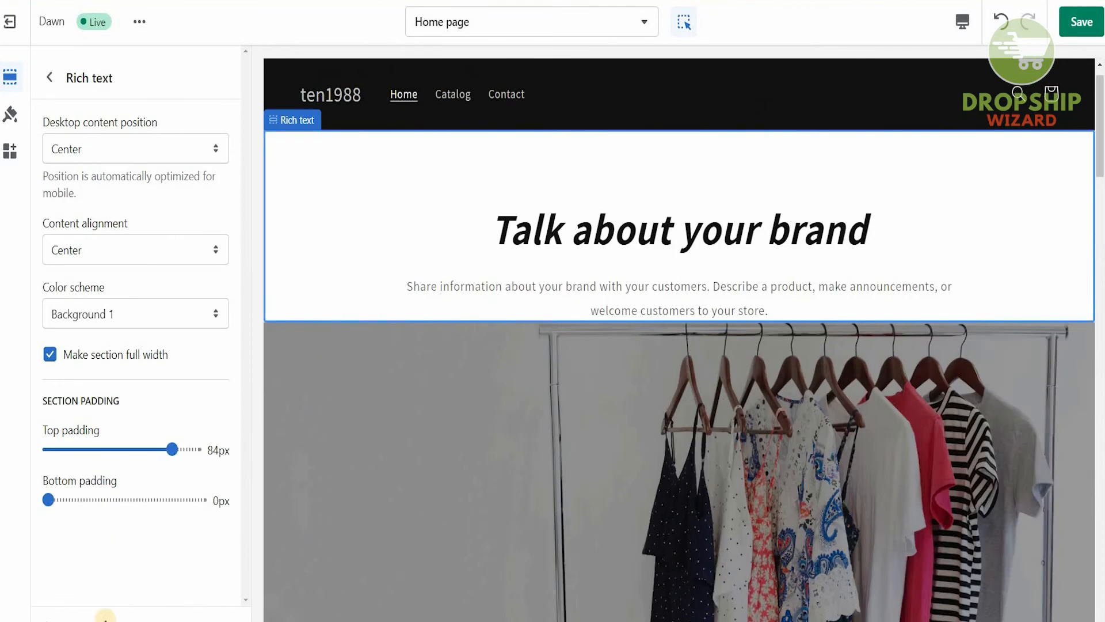
left_click(86, 618)
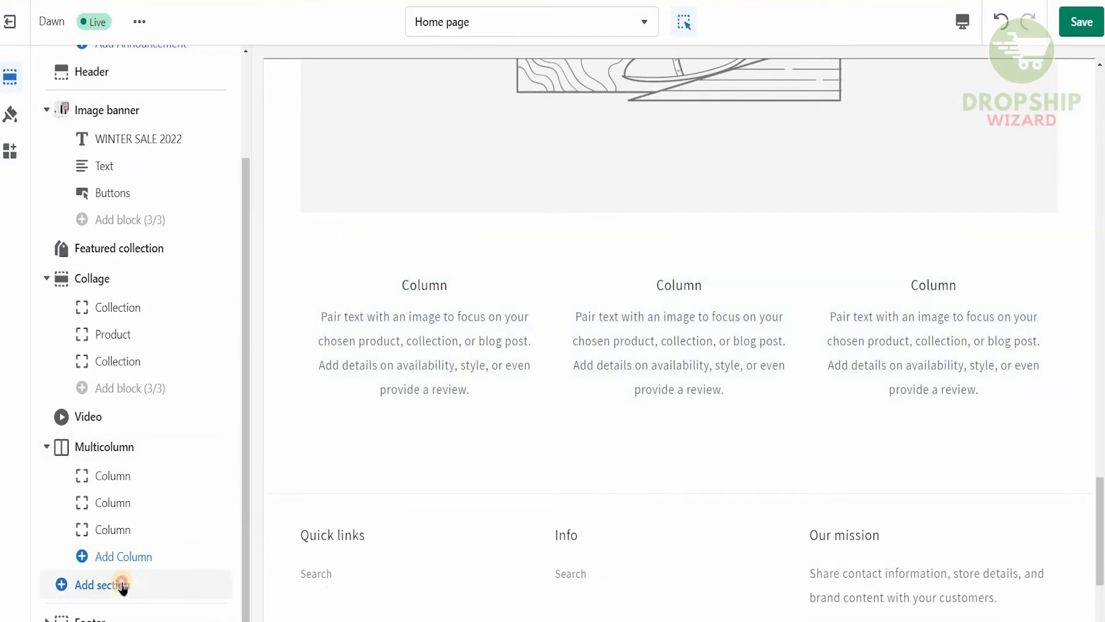
Step: Browse the theme sections and app blocks that can be added below the Multicolumn section
left_click(122, 587)
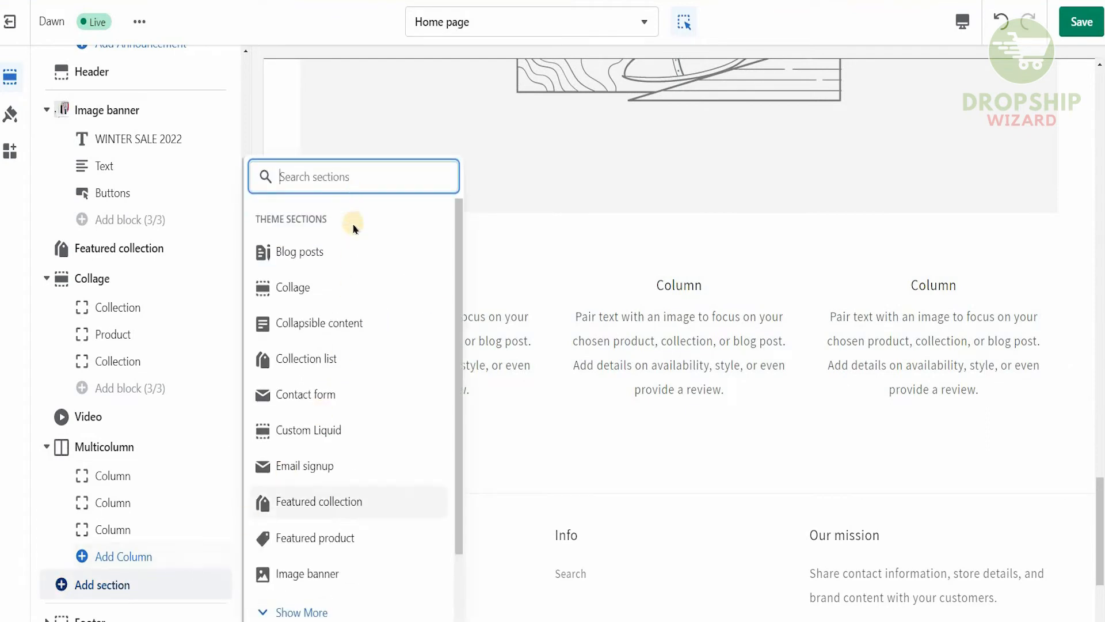
scroll(455, 542, "down", 3)
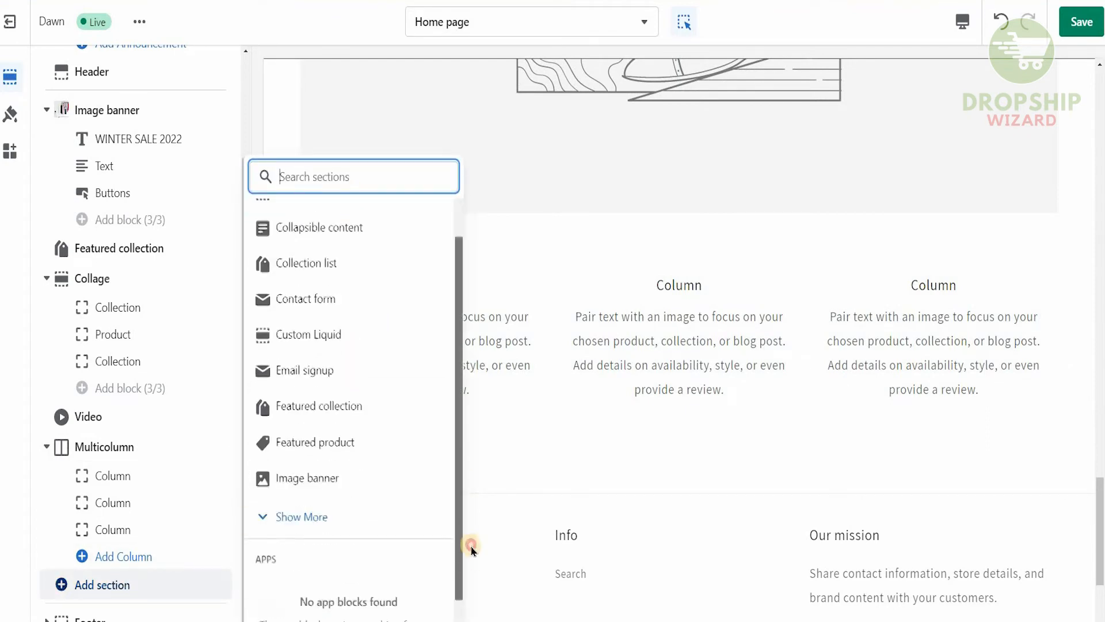
left_click(358, 326)
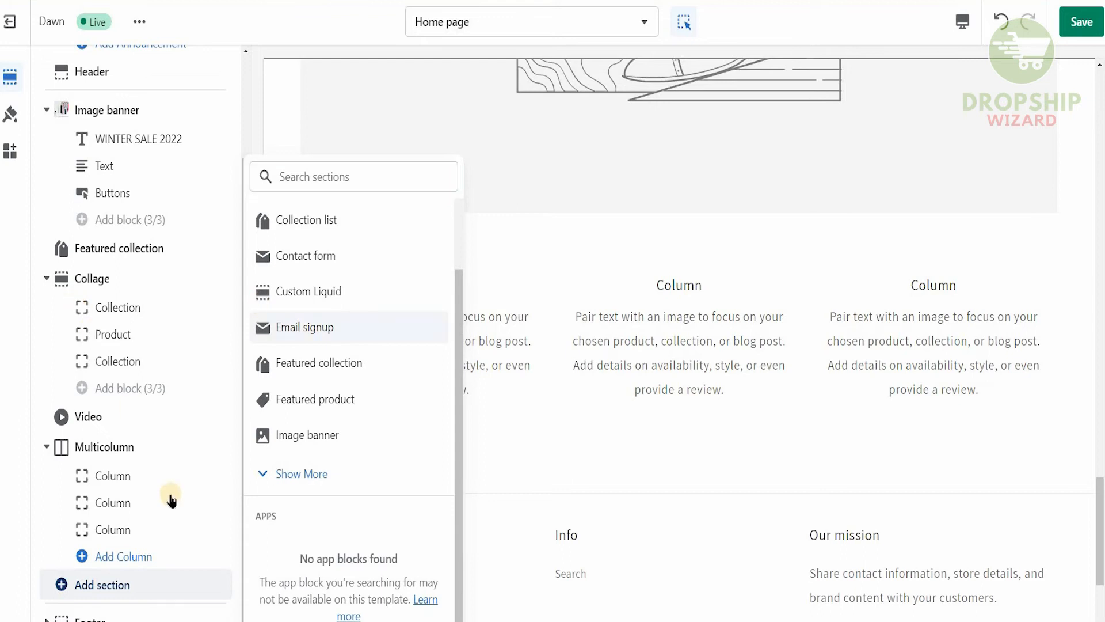